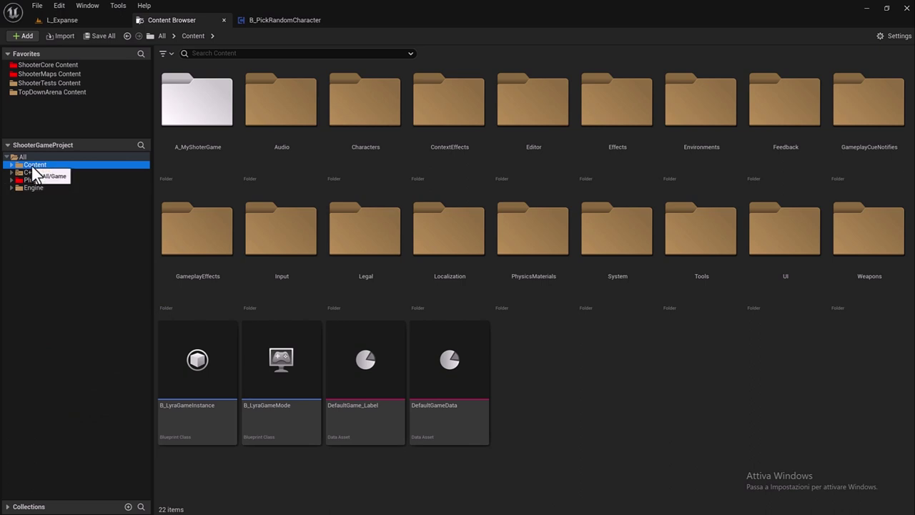
# Browse into Characters > Cosmetics and check B_PickRandomCharacter's info card.
pyautogui.doubleClick(392, 146)
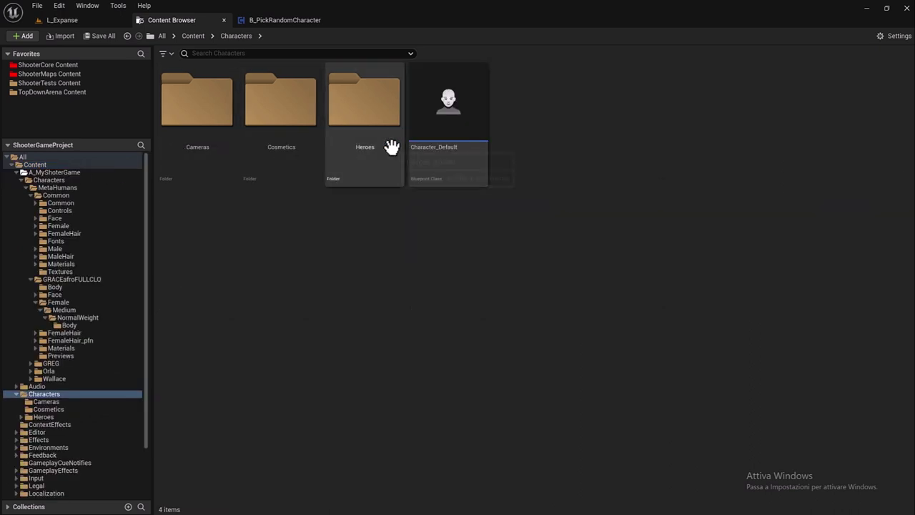
pyautogui.doubleClick(267, 162)
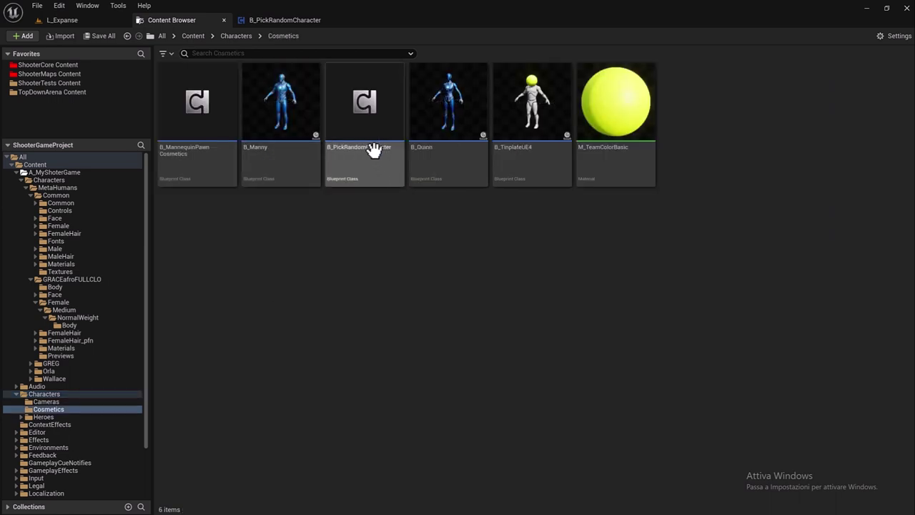
pyautogui.moveTo(370, 169)
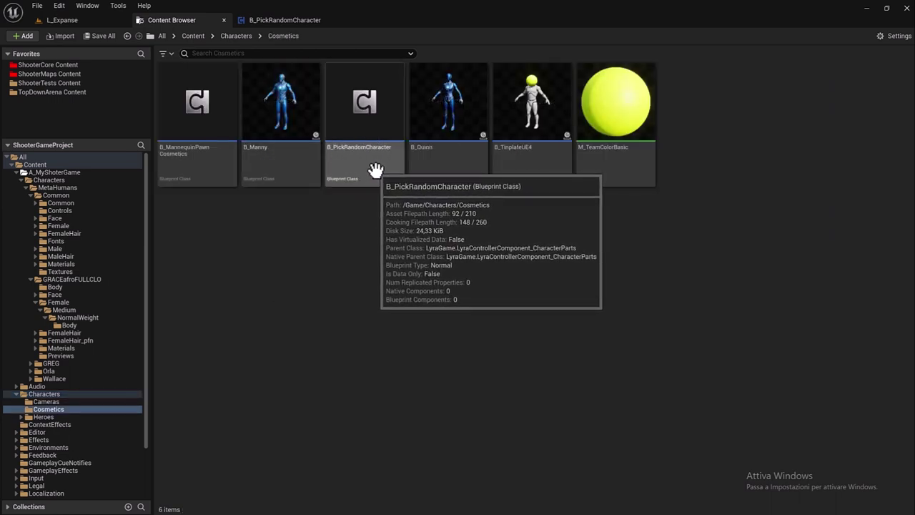
# Bring up B_PickRandomCharacter's Event Graph and select the Random Bool and Select nodes.
pyautogui.click(293, 20)
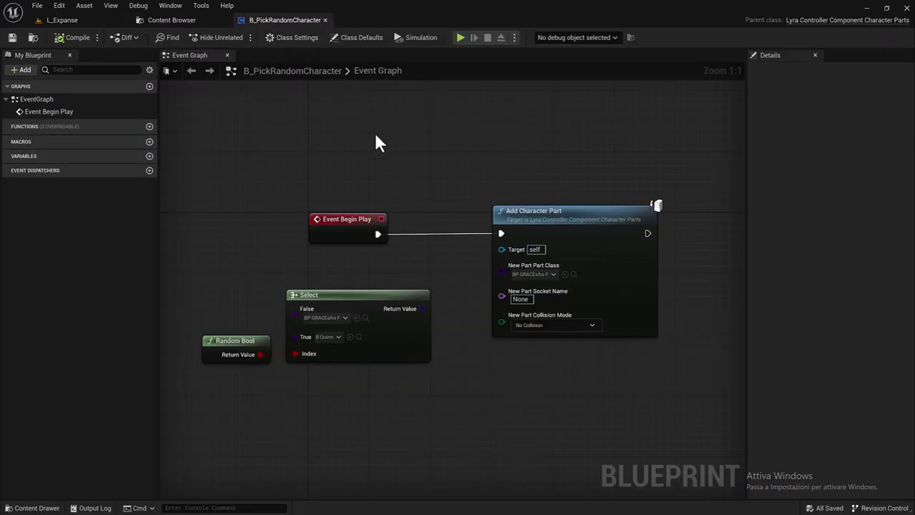
pyautogui.moveTo(343, 215)
pyautogui.mouseDown(button='right')
pyautogui.moveTo(337, 185)
pyautogui.moveTo(310, 194)
pyautogui.mouseUp(button='right')
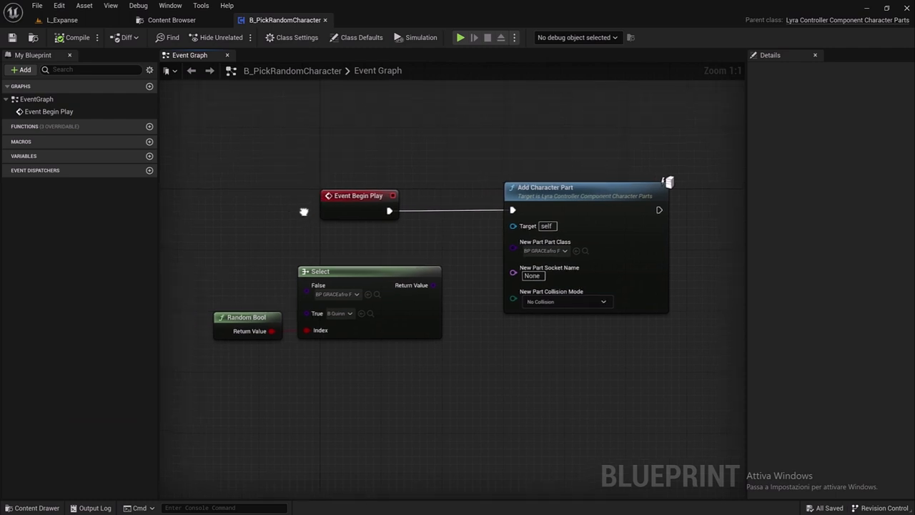
pyautogui.moveTo(228, 242); pyautogui.dragTo(357, 362)
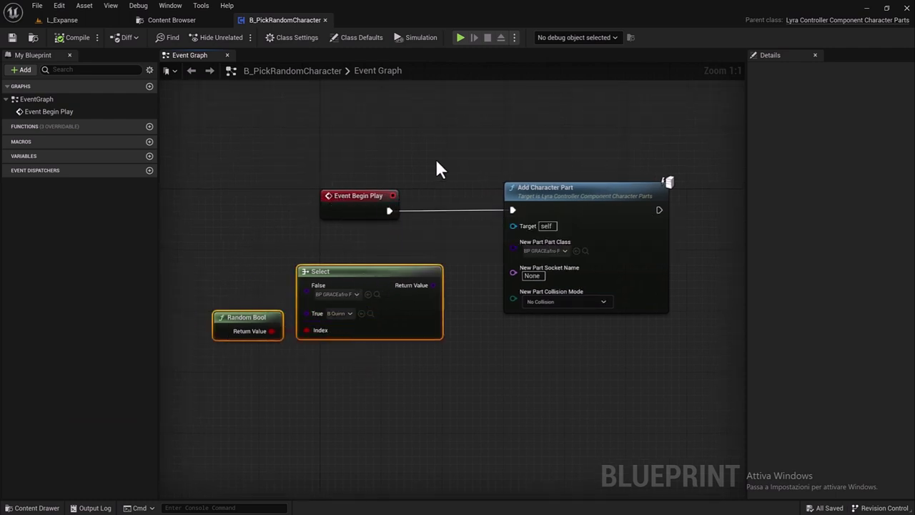
pyautogui.moveTo(434, 161); pyautogui.dragTo(422, 165, button='right')
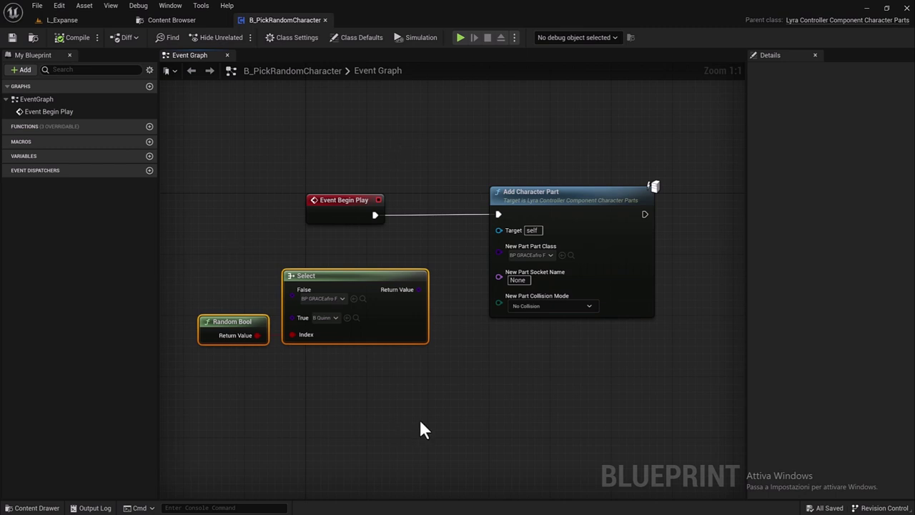
pyautogui.moveTo(350, 382); pyautogui.dragTo(385, 370, button='right')
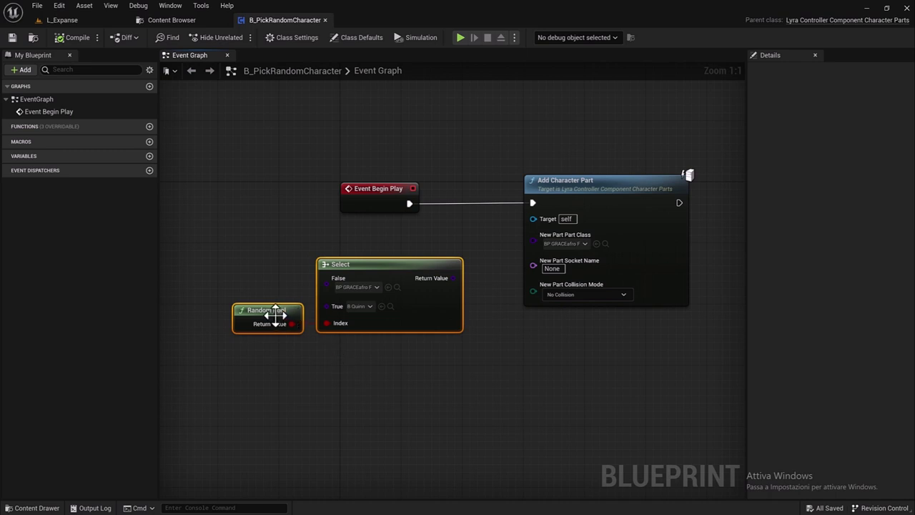
pyautogui.click(227, 290)
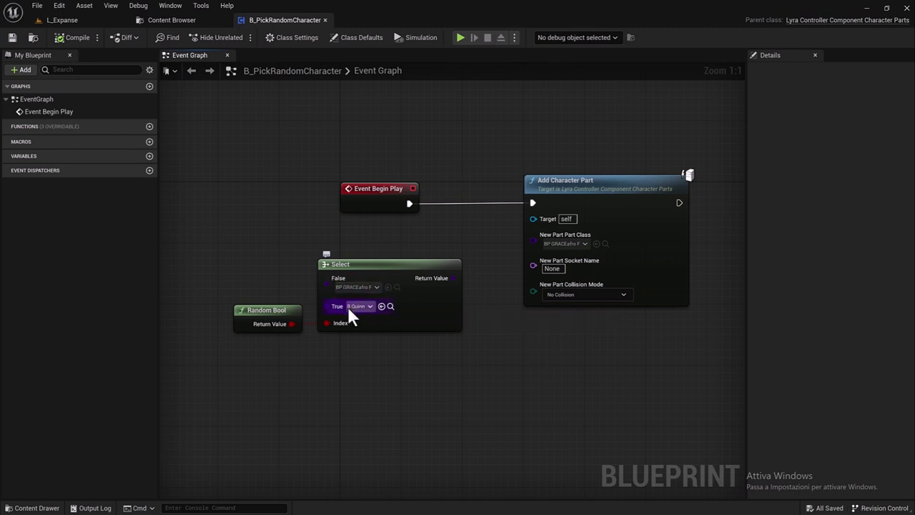
pyautogui.moveTo(369, 352); pyautogui.dragTo(251, 272)
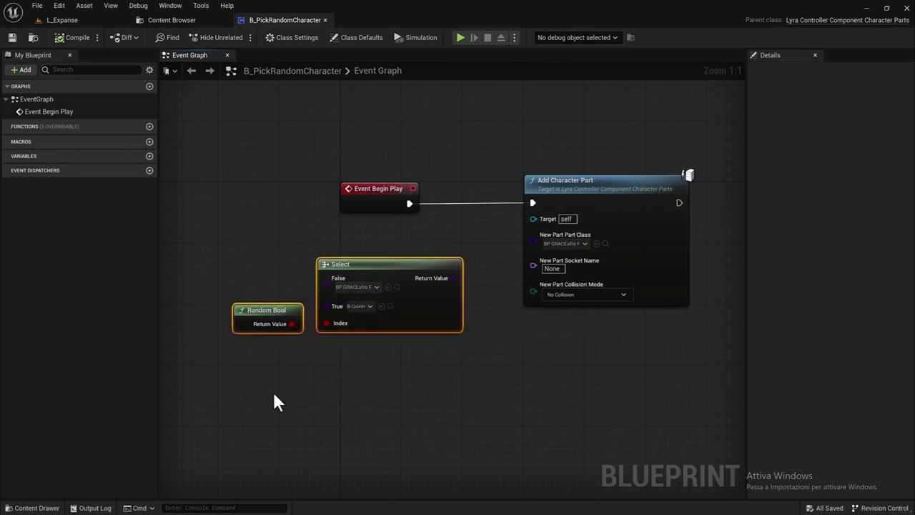
# Delete the Random Bool and Select nodes and narrow the side panels to widen the graph.
pyautogui.press('Delete')
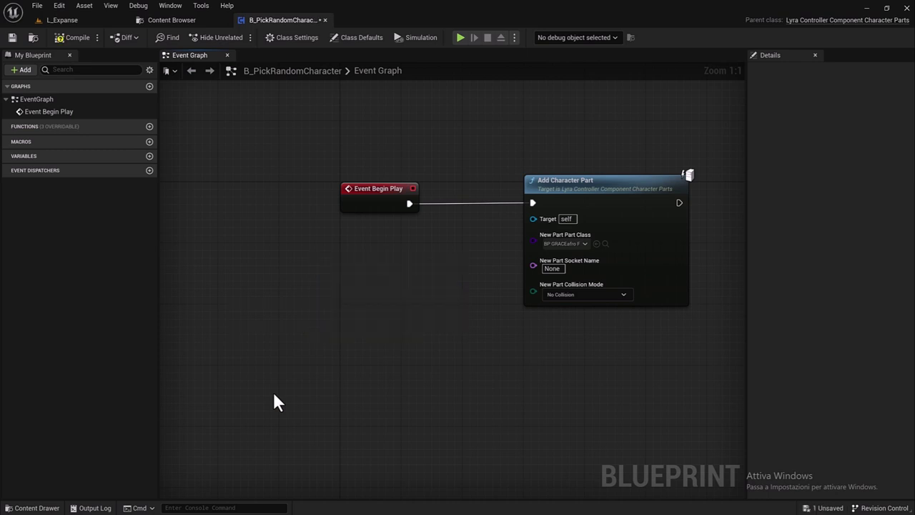
pyautogui.moveTo(593, 364); pyautogui.dragTo(382, 206)
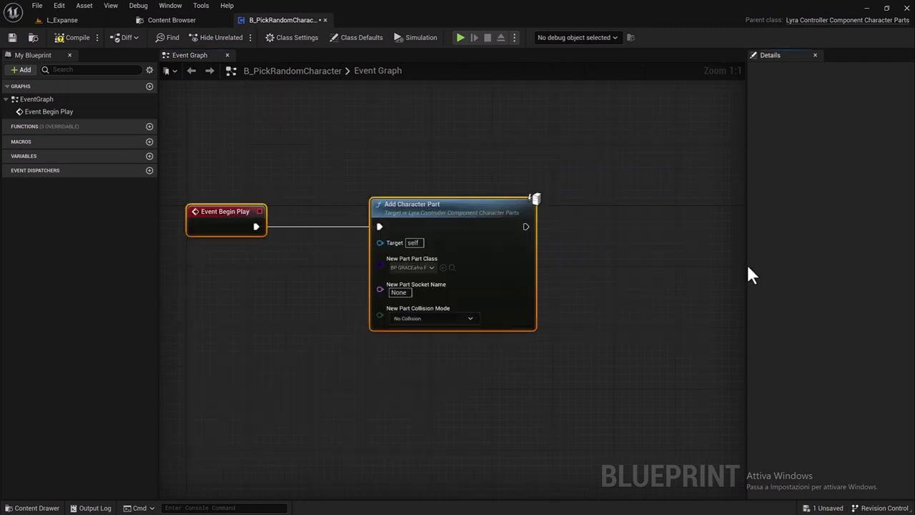
pyautogui.moveTo(747, 265); pyautogui.dragTo(828, 262)
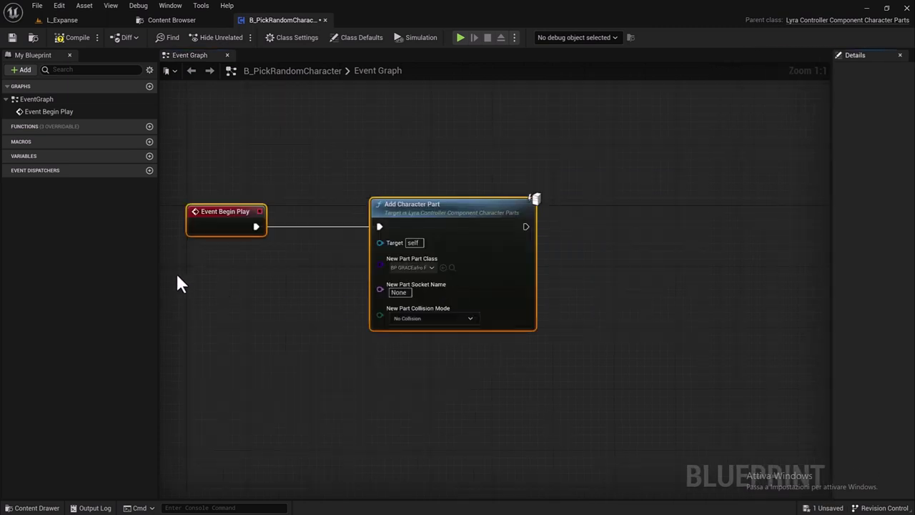
pyautogui.moveTo(158, 261); pyautogui.dragTo(78, 257)
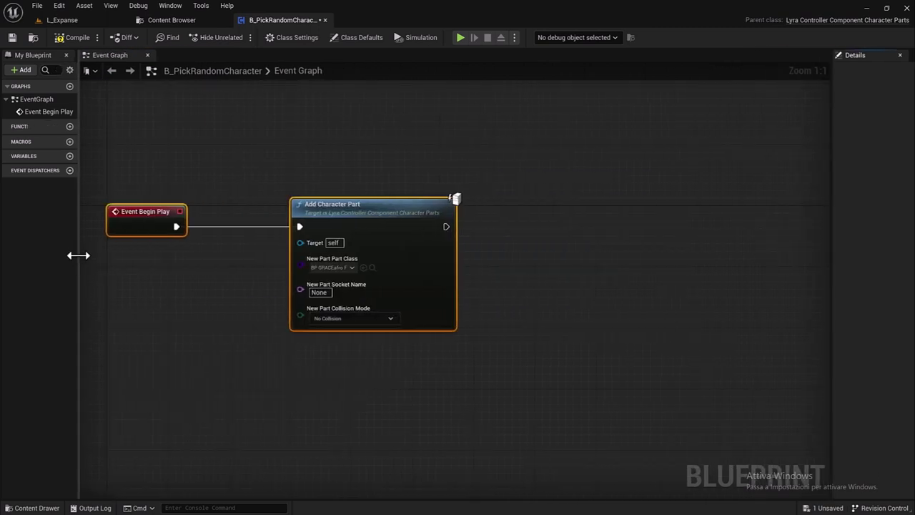
pyautogui.moveTo(276, 291); pyautogui.dragTo(325, 301, button='right')
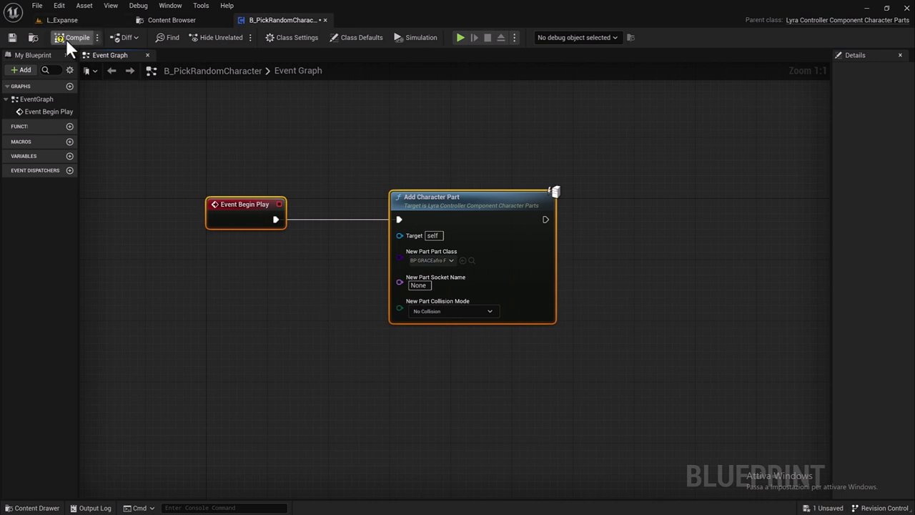
pyautogui.click(168, 22)
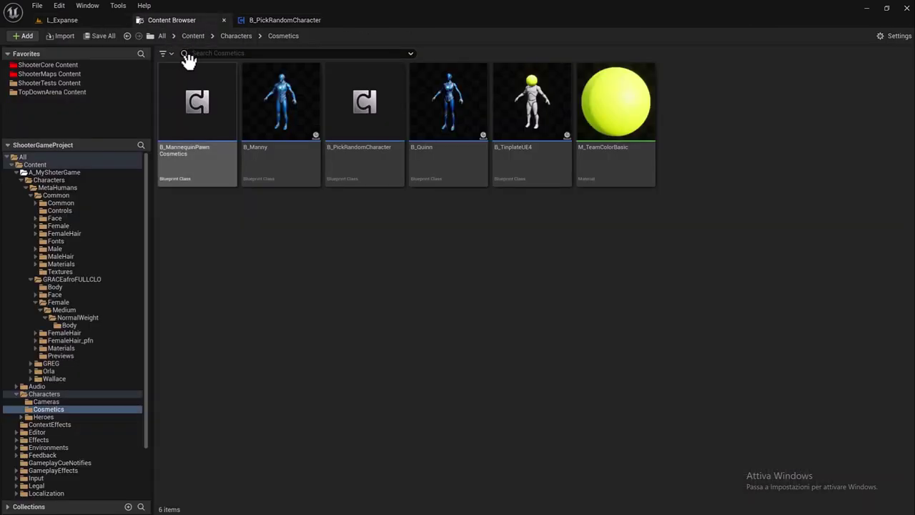
# Navigate Content > A_MyShoterGame > Characters > MetaHumans to reach BP_Wallace.
pyautogui.click(194, 36)
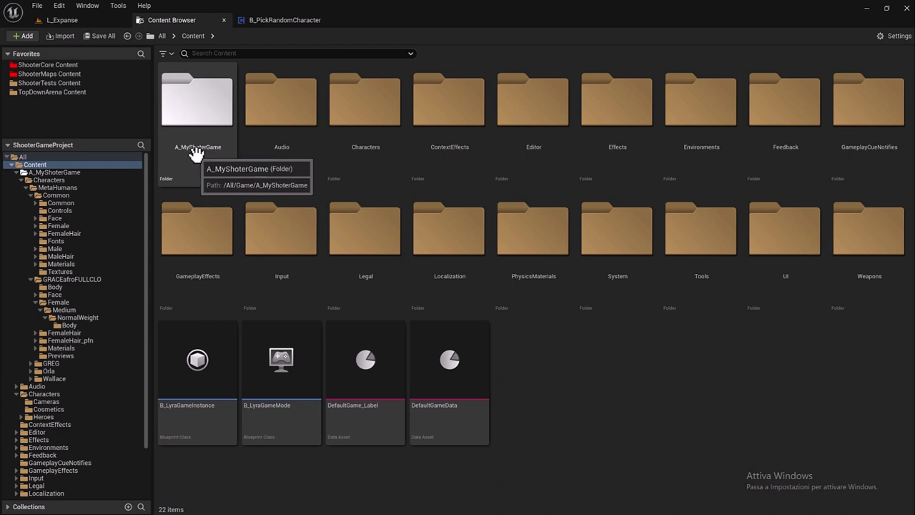
pyautogui.doubleClick(198, 143)
pyautogui.doubleClick(198, 107)
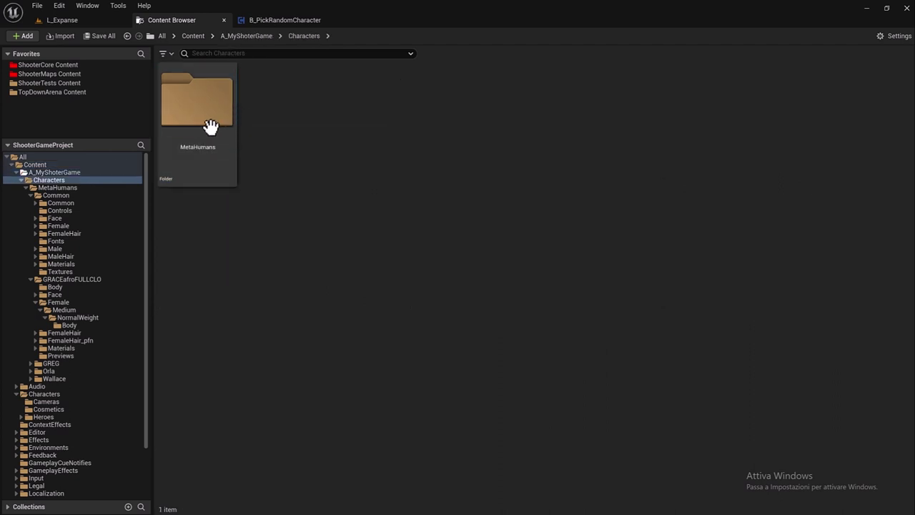
pyautogui.doubleClick(220, 147)
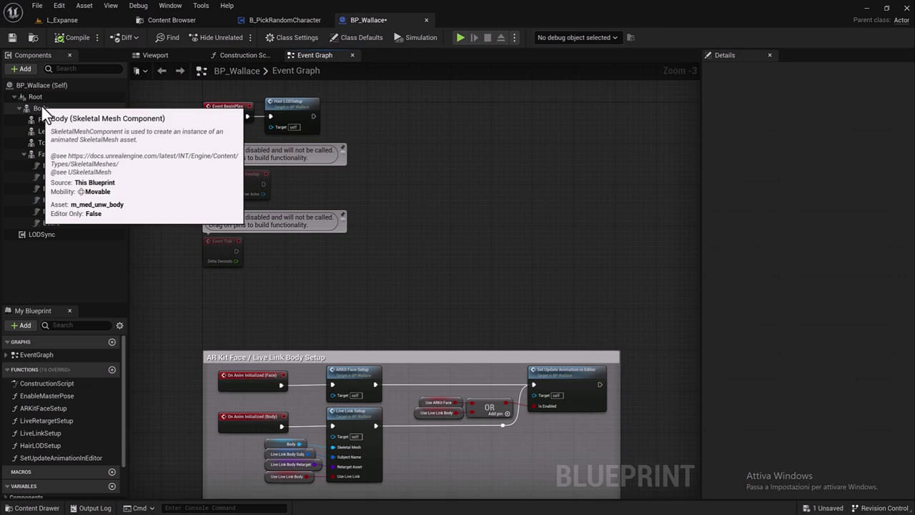
# Set BP_Wallace's LODSync Forced LOD to 1, then compile and save.
pyautogui.click(156, 55)
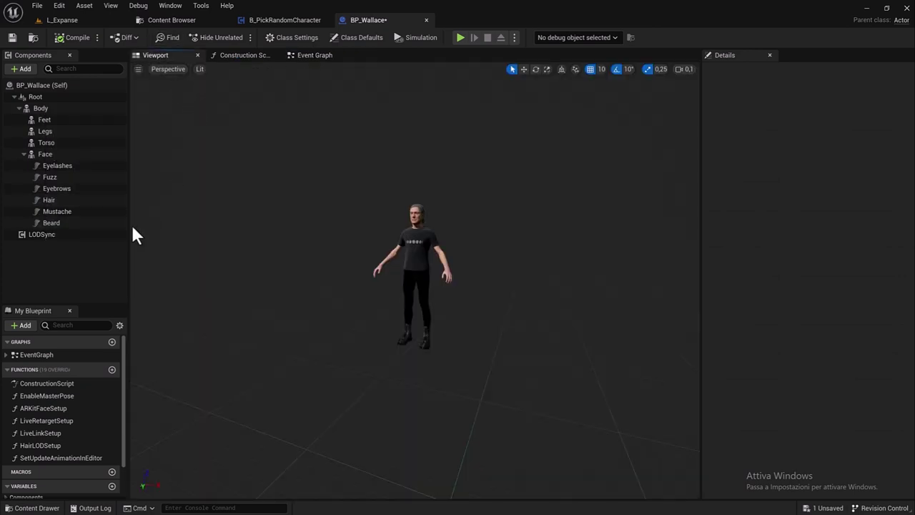
pyautogui.click(48, 234)
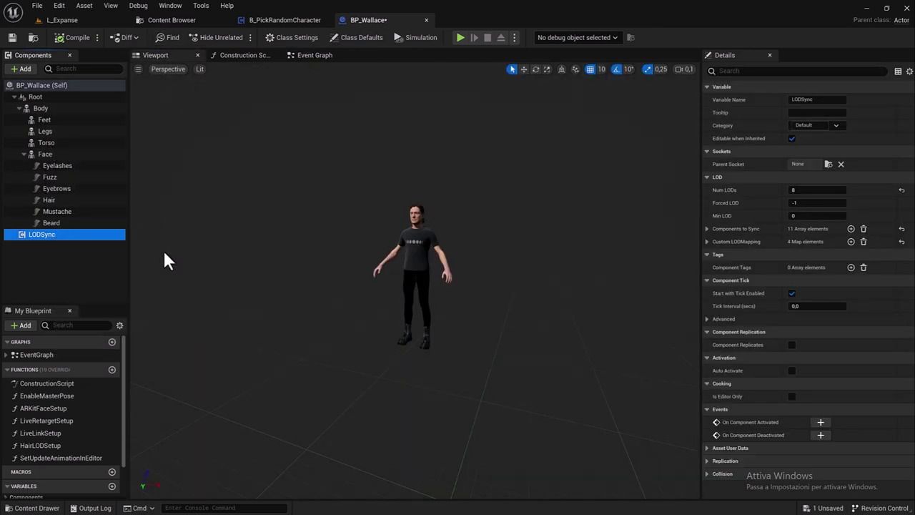
pyautogui.click(804, 202)
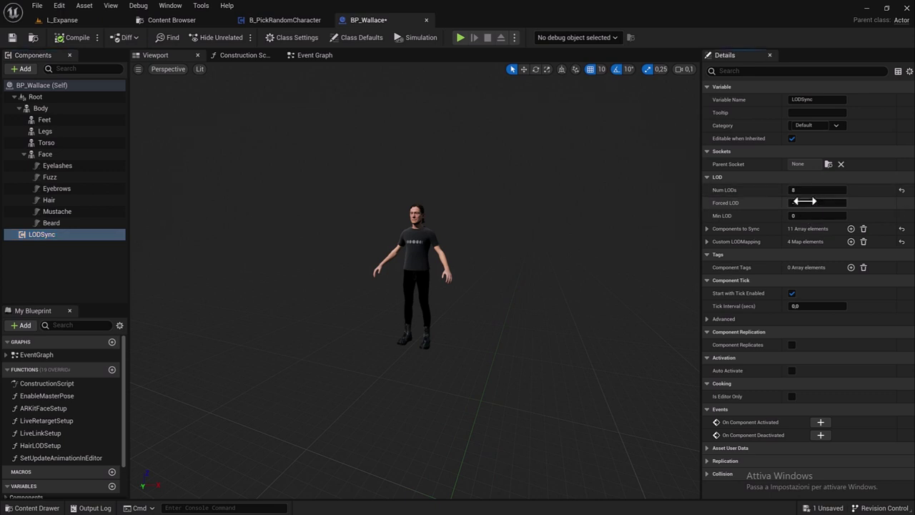
pyautogui.click(805, 202)
pyautogui.moveTo(804, 201); pyautogui.dragTo(805, 201)
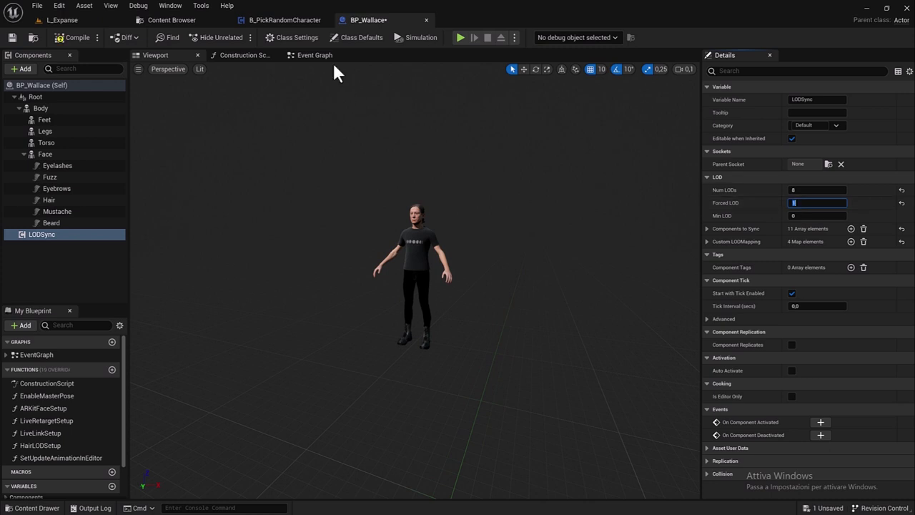
pyautogui.click(11, 37)
# Set the Body component's Anim Class to ABP_MetaHumans_C, then compile and save BP_Wallace.
pyautogui.moveTo(420, 203); pyautogui.dragTo(420, 104)
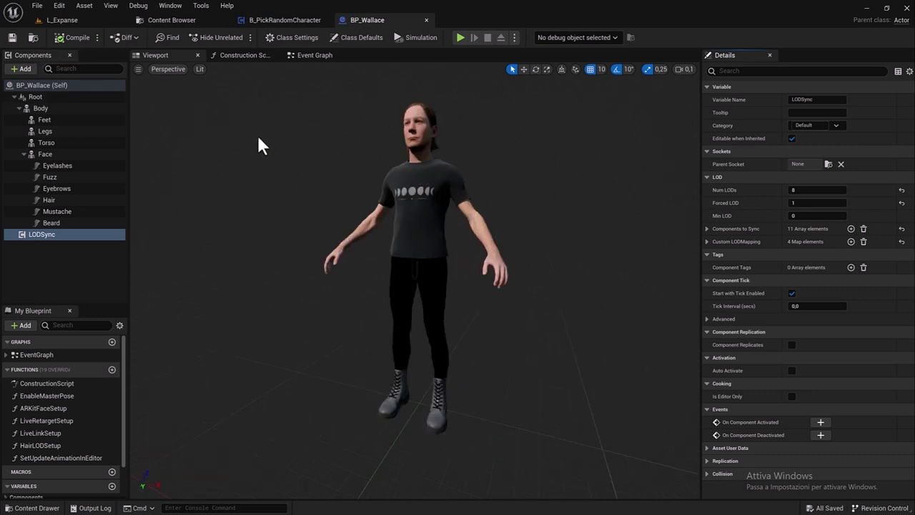
pyautogui.moveTo(369, 189); pyautogui.dragTo(375, 216)
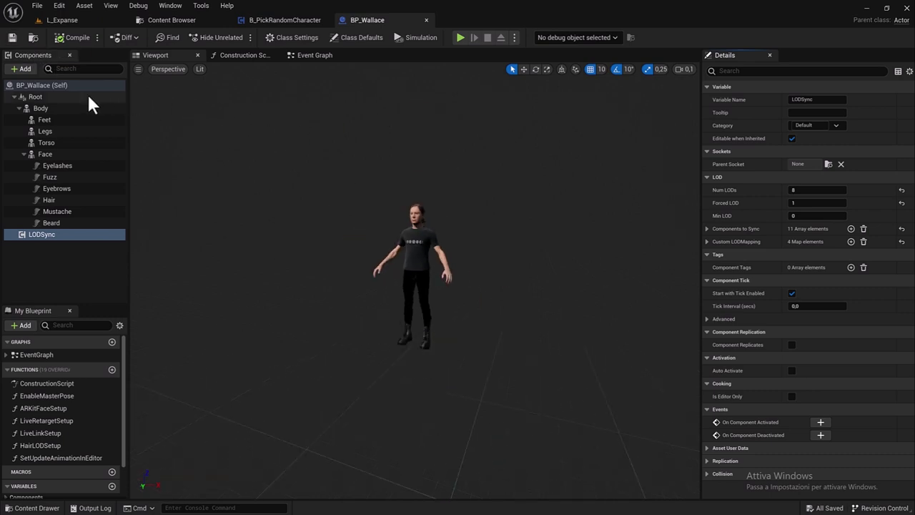
pyautogui.click(42, 111)
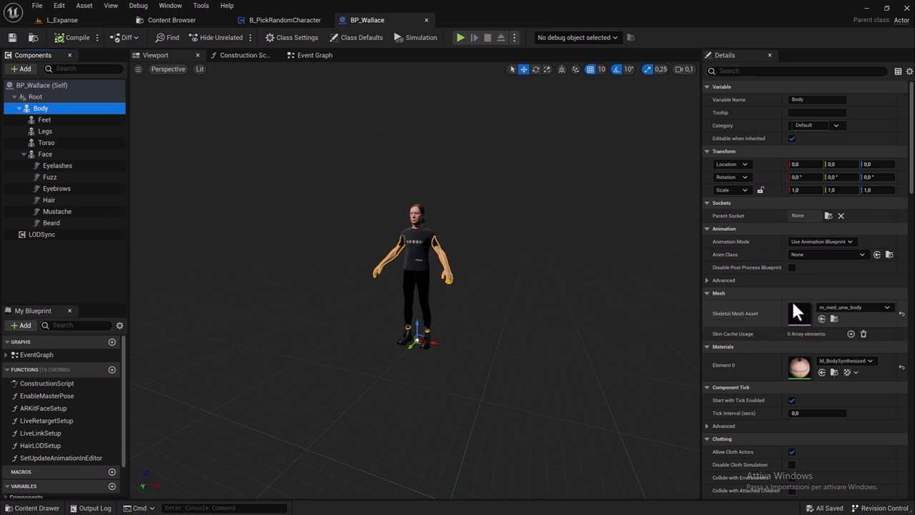
pyautogui.press('f')
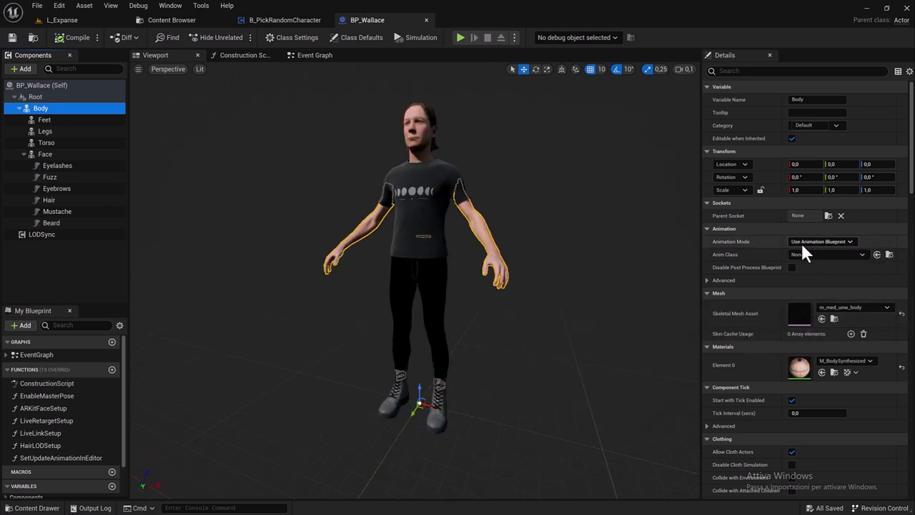
pyautogui.click(843, 256)
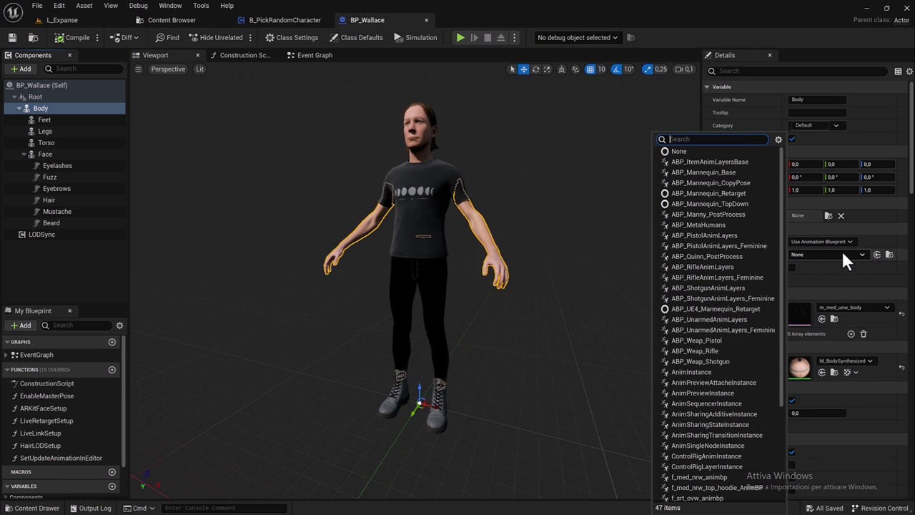
pyautogui.click(690, 225)
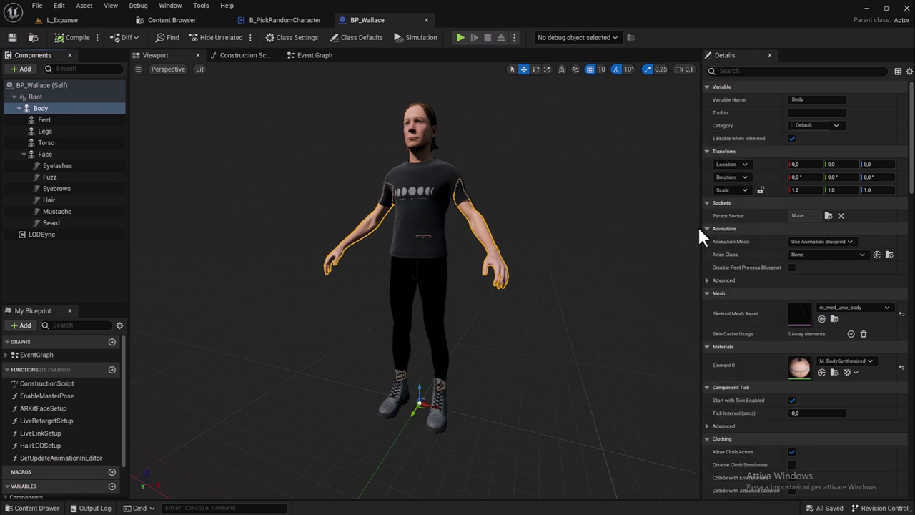
pyautogui.moveTo(690, 236); pyautogui.dragTo(725, 251)
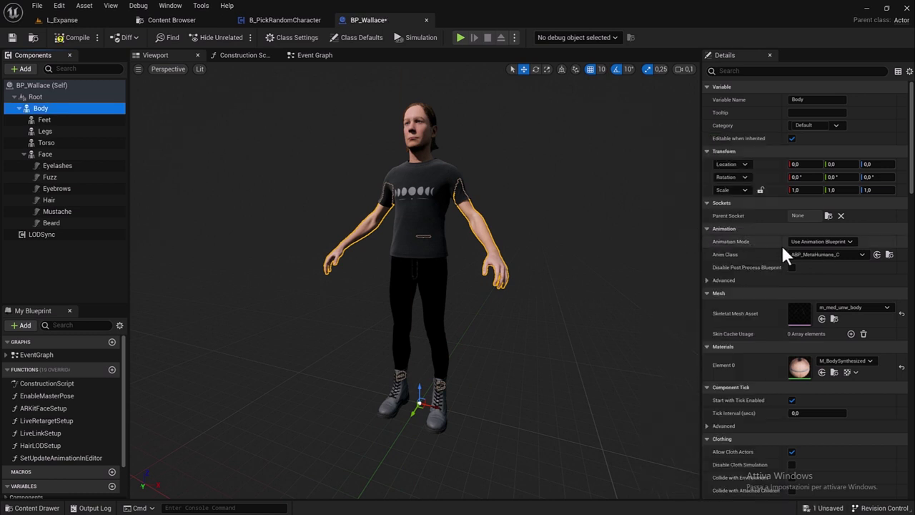
pyautogui.click(62, 42)
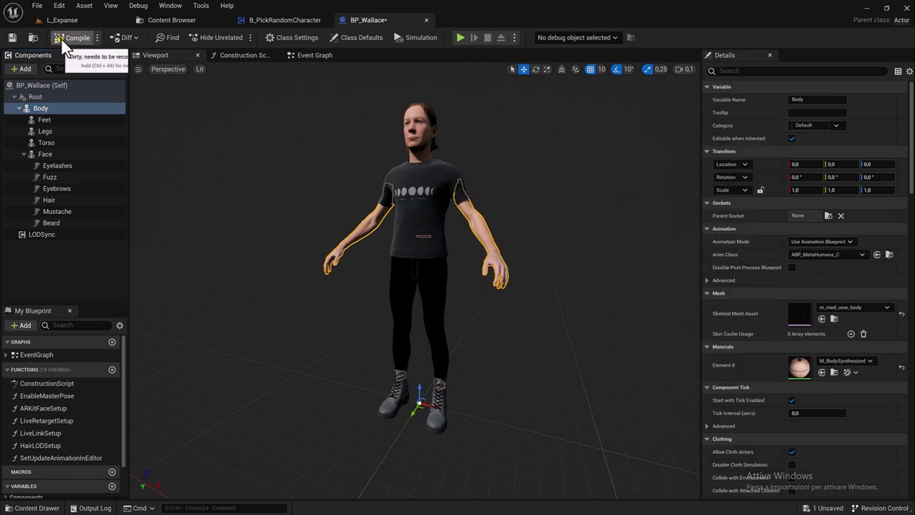
pyautogui.click(11, 38)
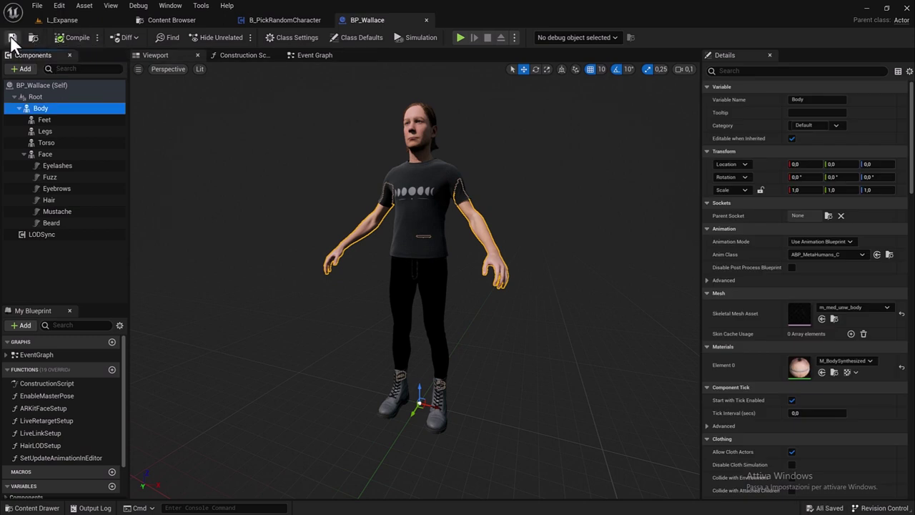
# Close BP_Wallace, open BP_Orla from MetaHumans > Orla, and select its LODSync component.
pyautogui.click(427, 20)
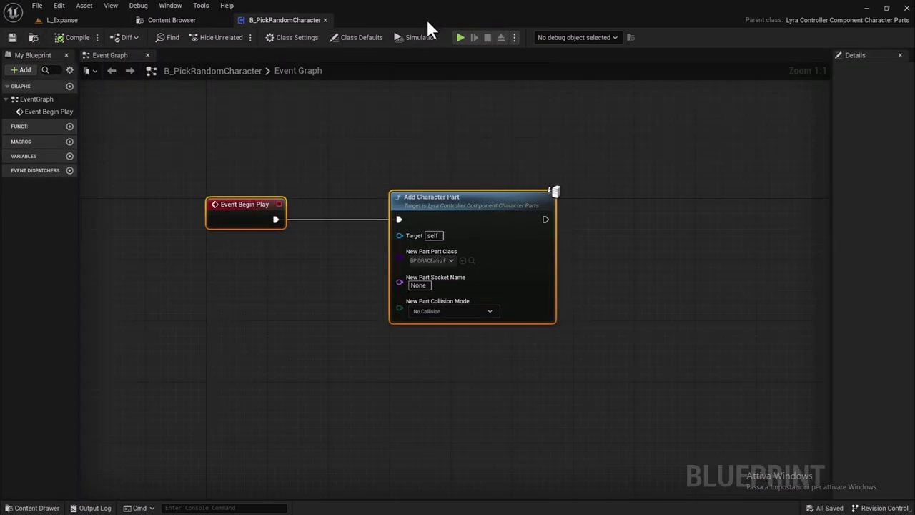
pyautogui.click(182, 21)
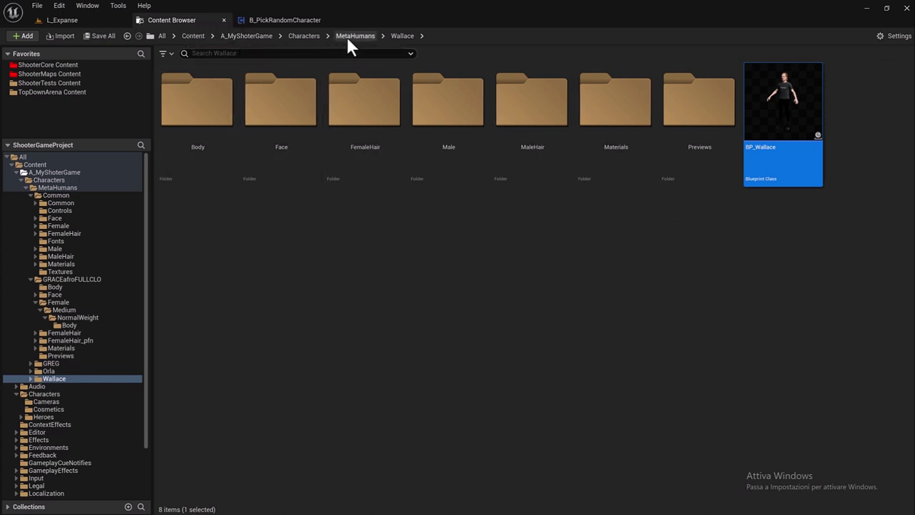
pyautogui.click(348, 39)
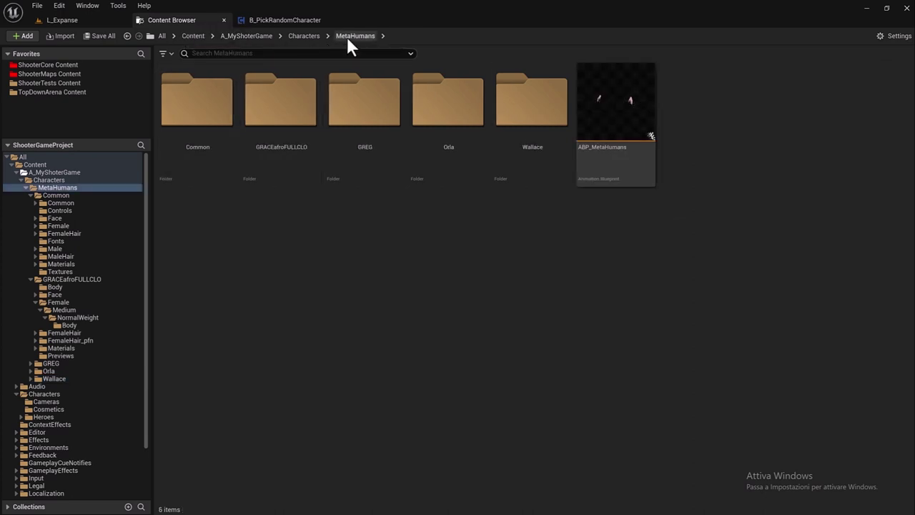
pyautogui.doubleClick(447, 154)
pyautogui.doubleClick(664, 145)
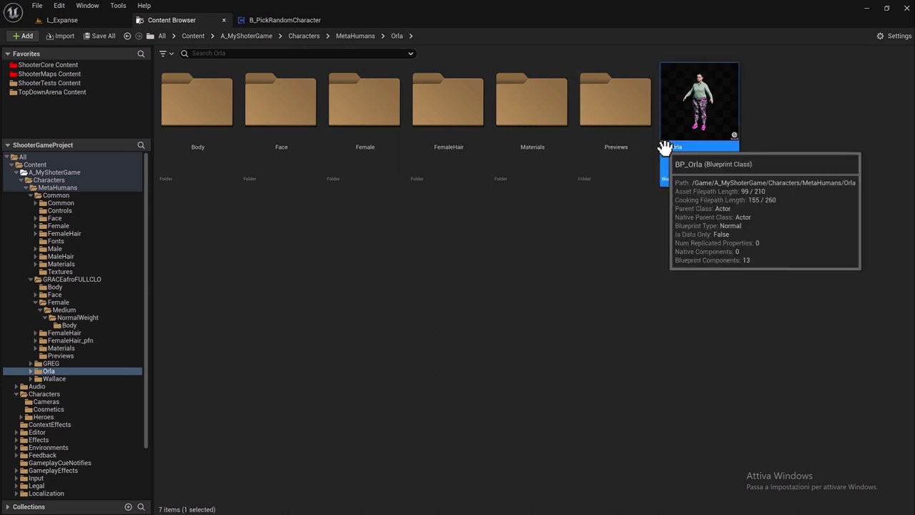
pyautogui.click(57, 236)
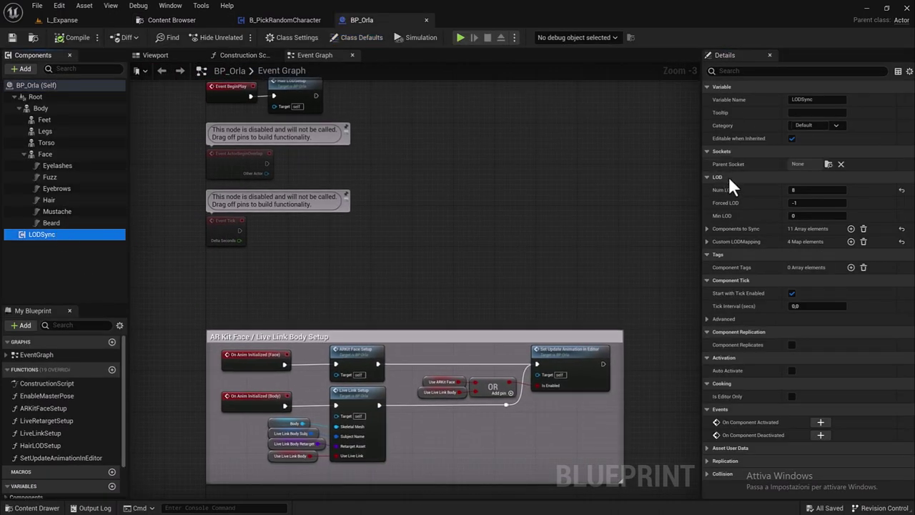
# Change BP_Orla's LODSync Forced LOD to 1 and review the Body's Anim Class list unchanged.
pyautogui.click(801, 203)
pyautogui.write('1')
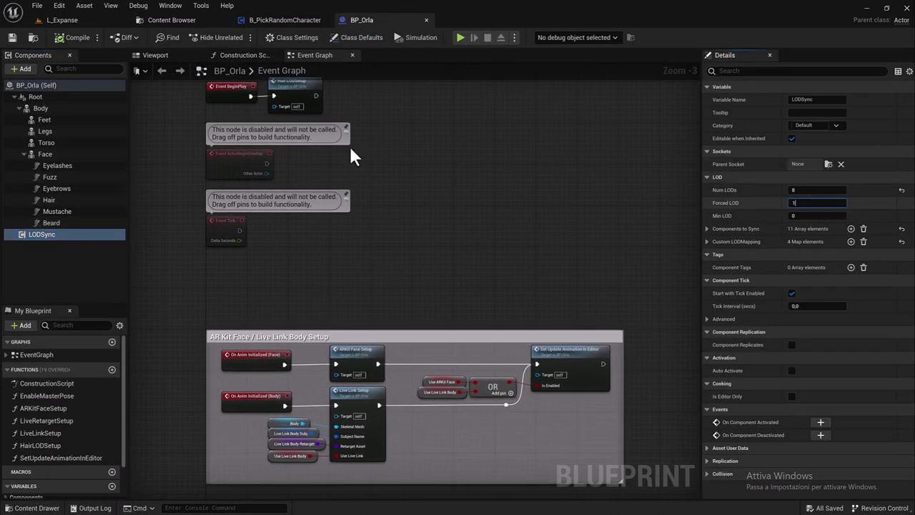
pyautogui.press('Return')
pyautogui.click(39, 108)
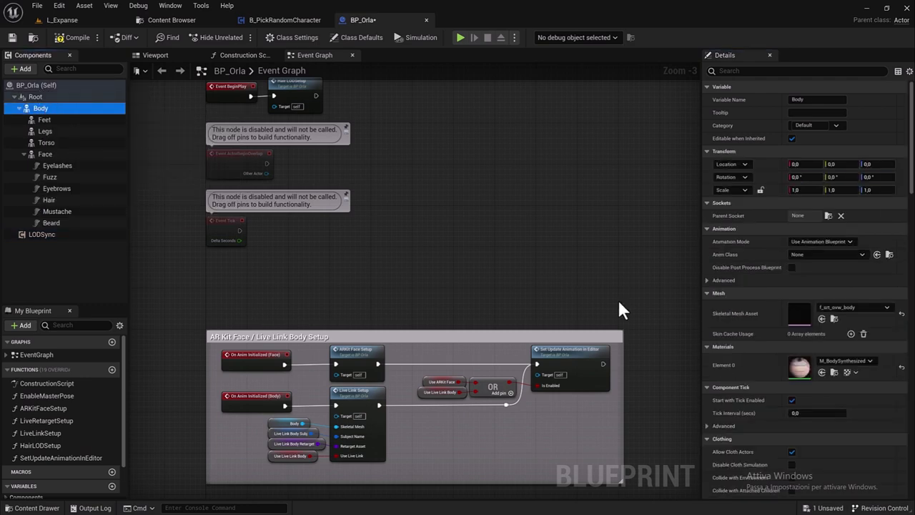
pyautogui.click(850, 252)
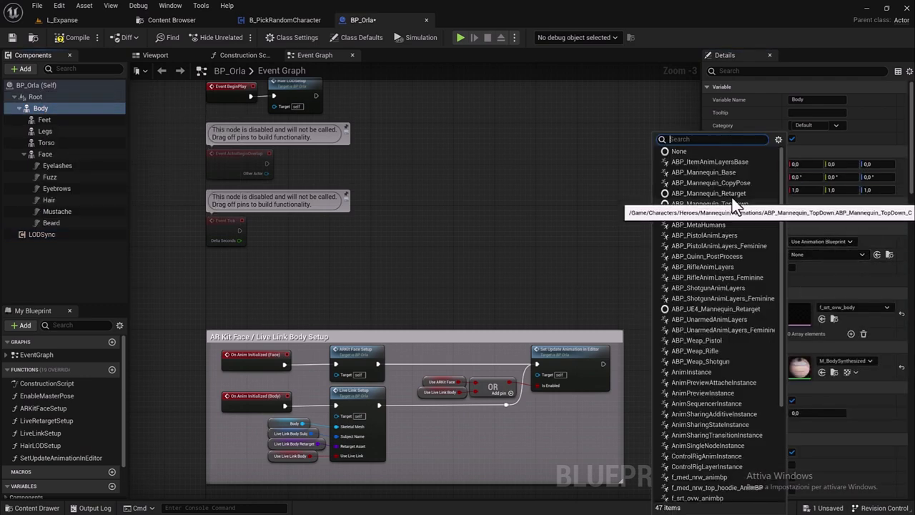
pyautogui.click(715, 226)
# Open the BP_GREG blueprint from the GREG folder.
pyautogui.click(179, 20)
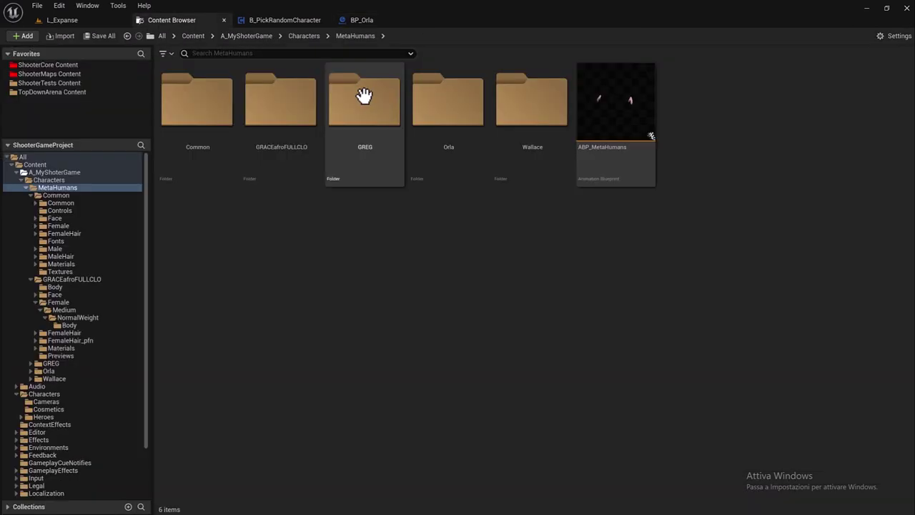
pyautogui.doubleClick(363, 94)
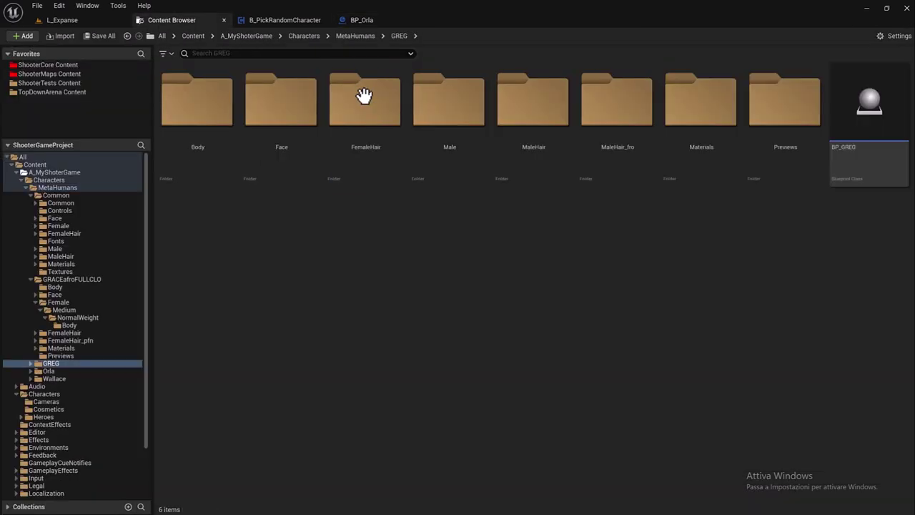
pyautogui.doubleClick(873, 126)
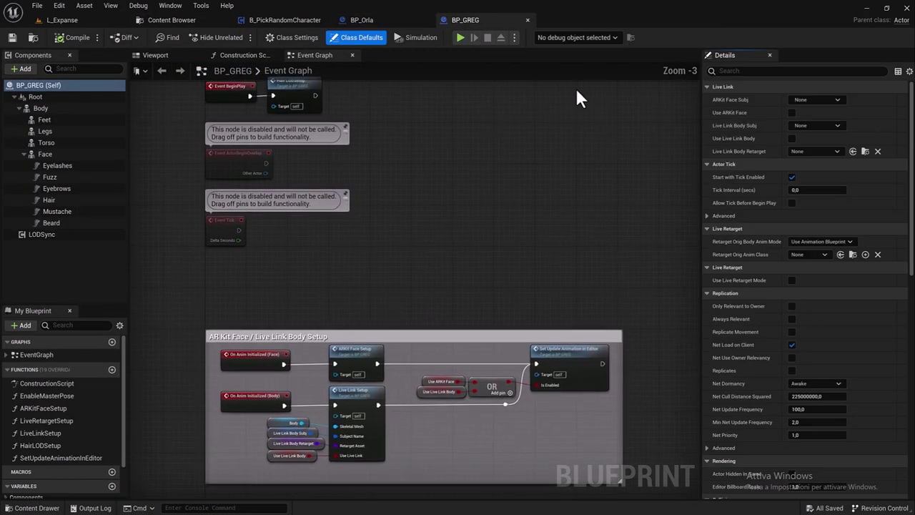
# Edit BP_GREG's LODSync Forced LOD and set the Body's Anim Class to ABP_MetaHumans_C.
pyautogui.click(25, 233)
pyautogui.click(812, 205)
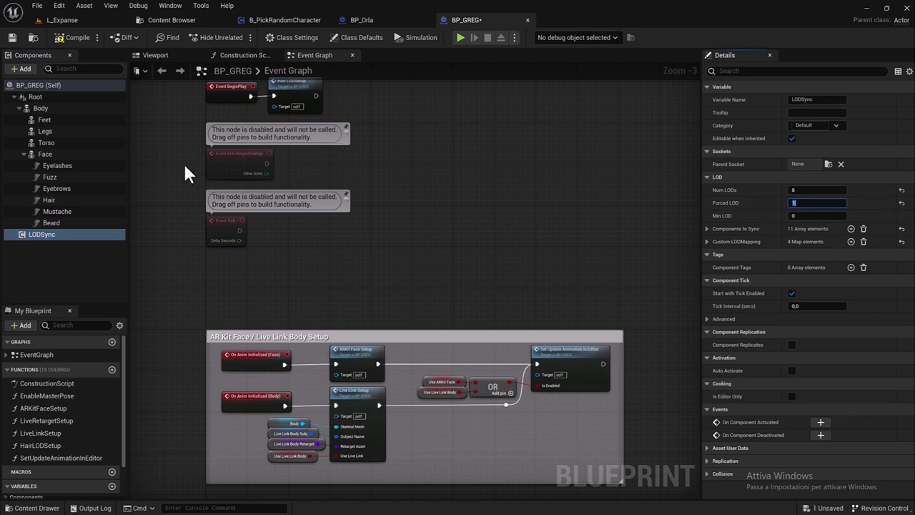
pyautogui.click(54, 106)
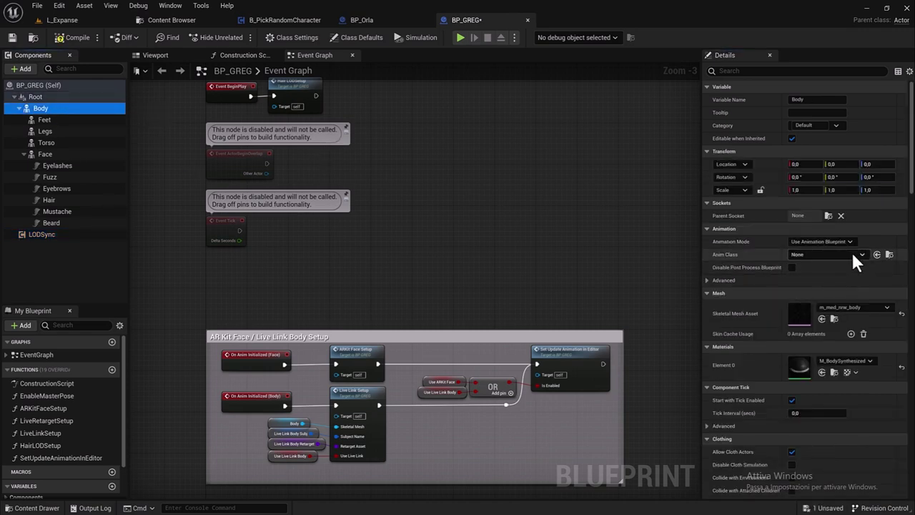
pyautogui.click(851, 252)
pyautogui.click(727, 224)
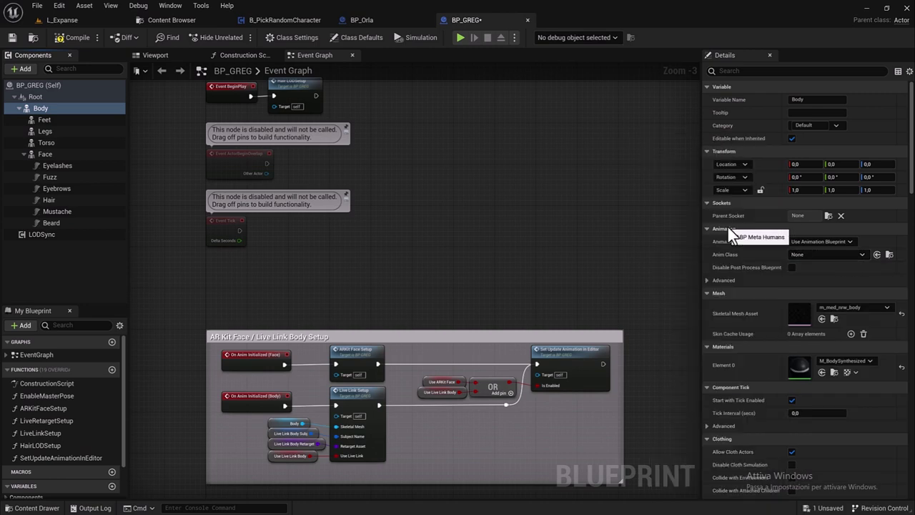
# Compile and save BP_GREG, then close the BP_Orla and BP_GREG editors.
pyautogui.click(79, 37)
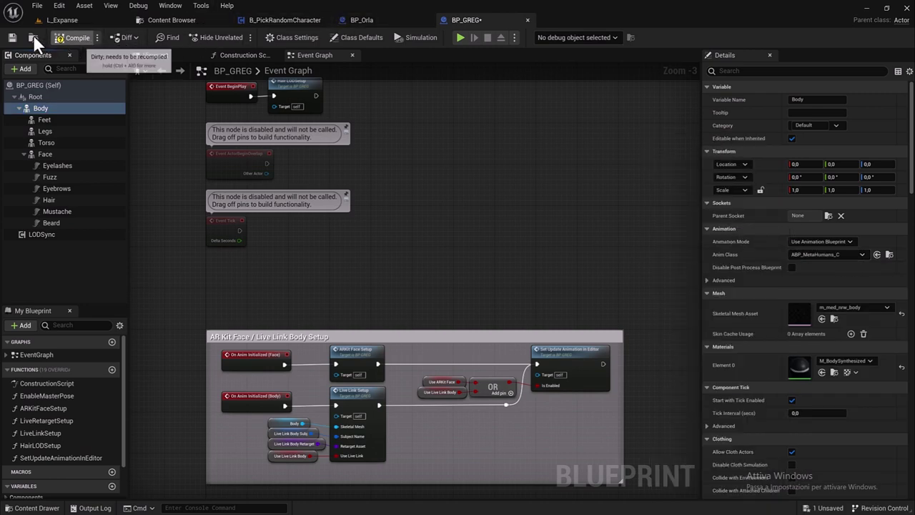
pyautogui.click(13, 37)
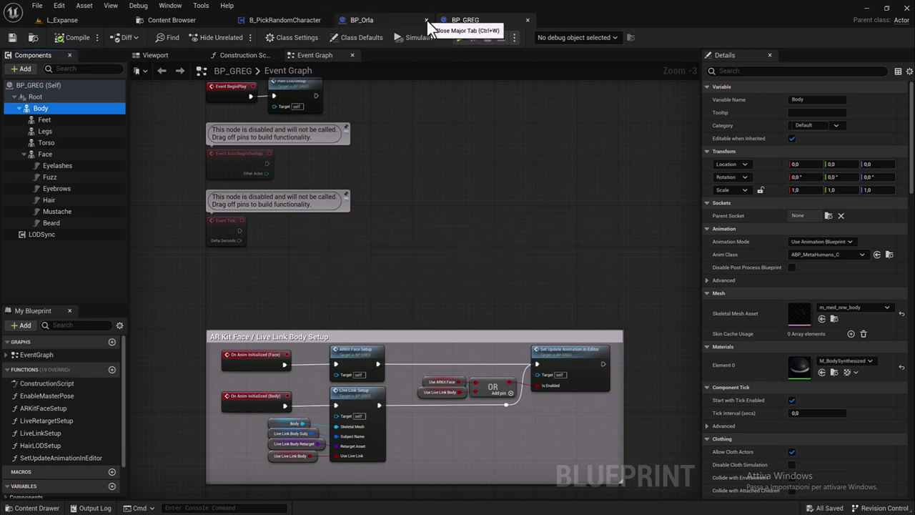
pyautogui.click(427, 21)
pyautogui.click(427, 21)
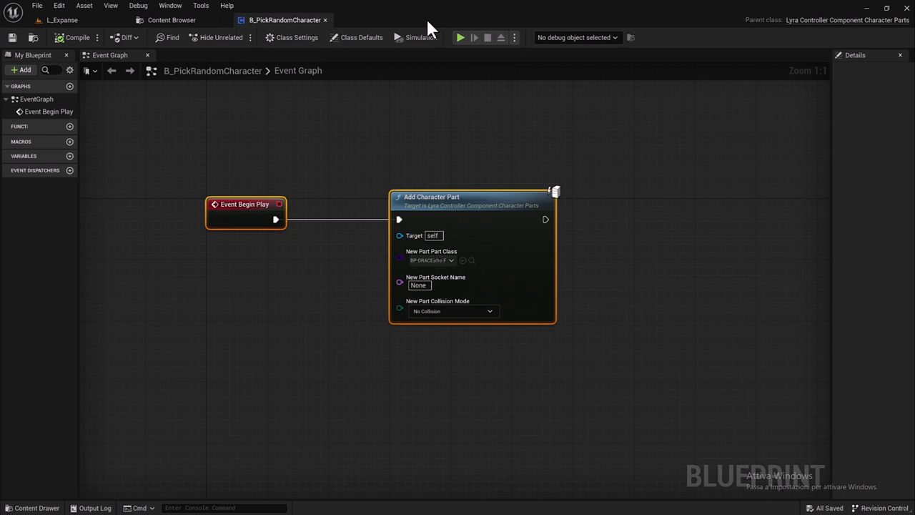
# Clear Add Character Part's part class to none and promote that input to a variable.
pyautogui.moveTo(399, 148); pyautogui.dragTo(462, 113, button='right')
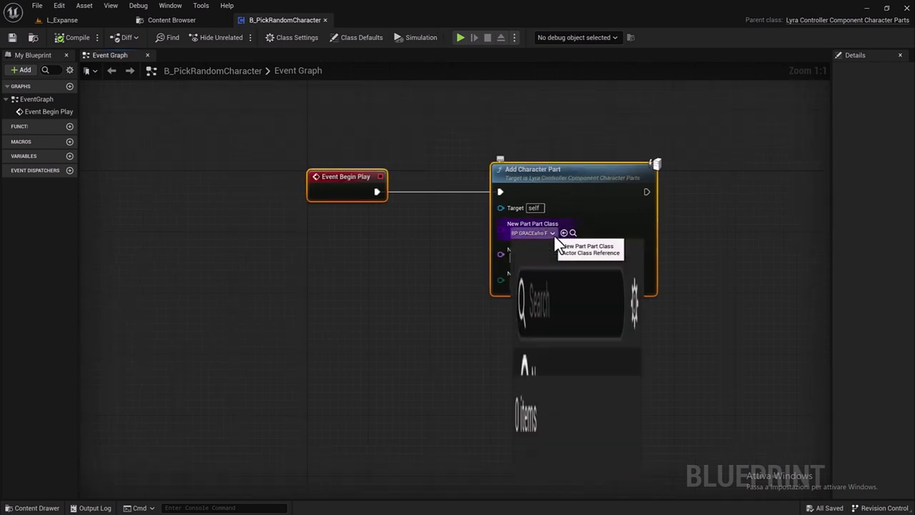
pyautogui.click(552, 233)
pyautogui.click(562, 261)
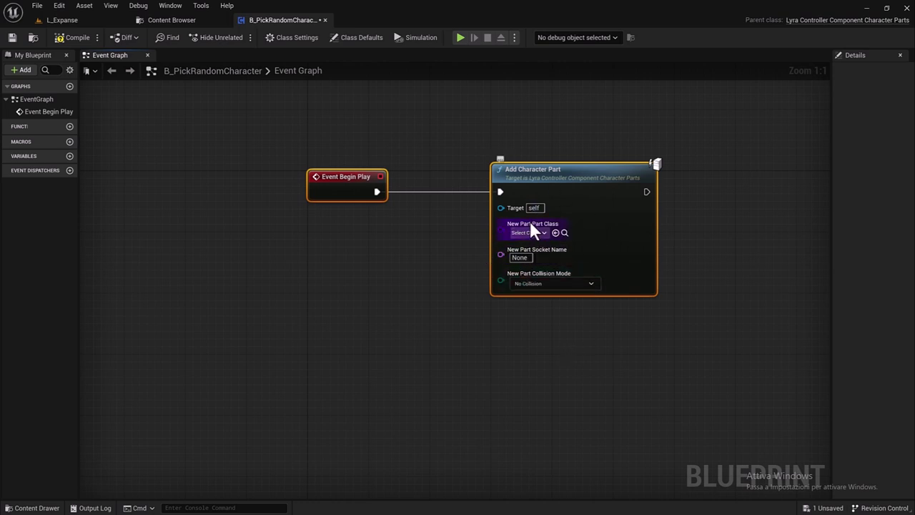
pyautogui.moveTo(501, 232); pyautogui.dragTo(442, 262)
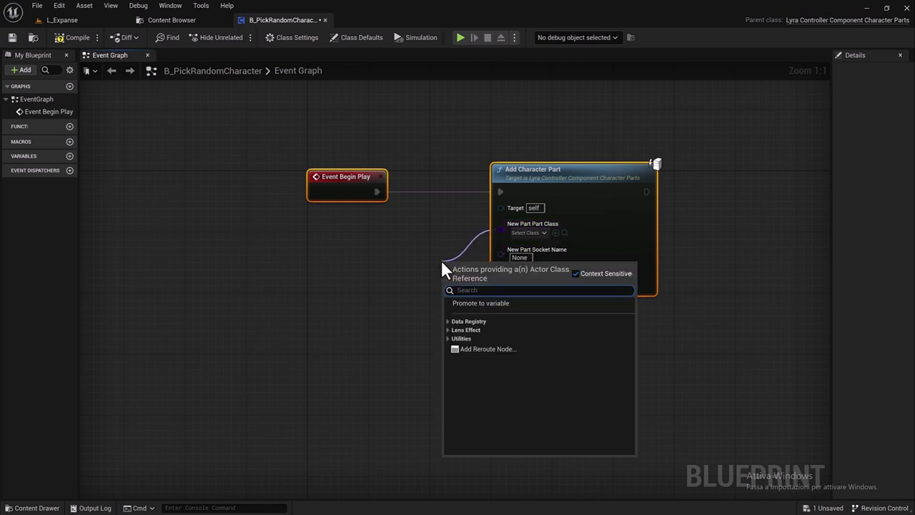
pyautogui.click(477, 306)
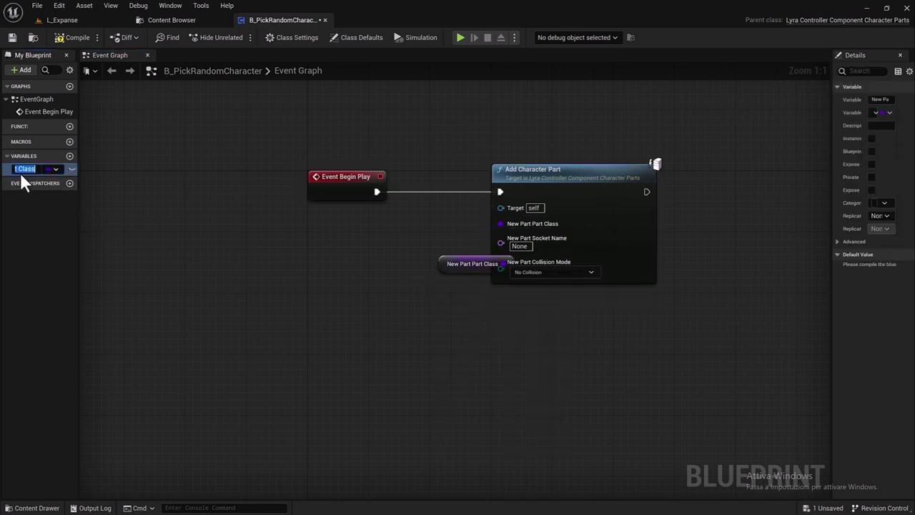
pyautogui.moveTo(80, 170); pyautogui.dragTo(223, 172)
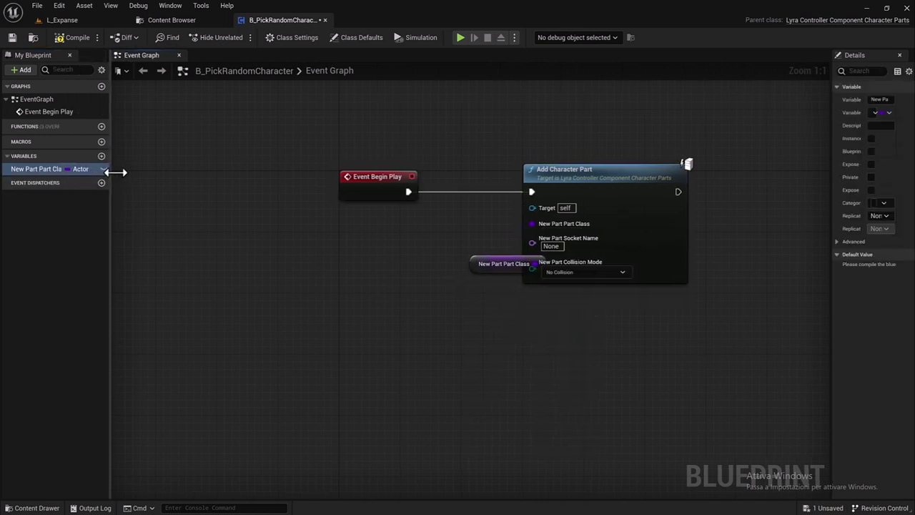
pyautogui.click(28, 172)
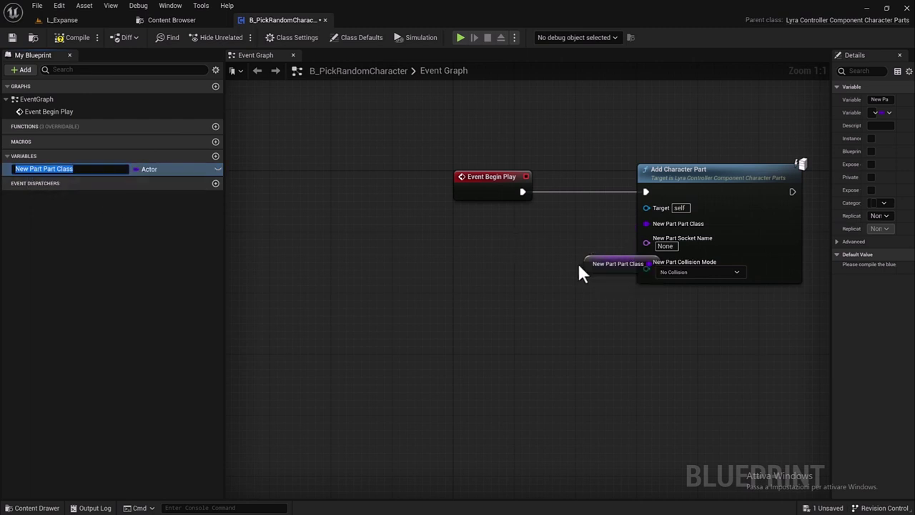
# Disconnect New Part Part Class from Add Character Part and show its properties in a widened Details panel.
pyautogui.moveTo(592, 261); pyautogui.dragTo(458, 243)
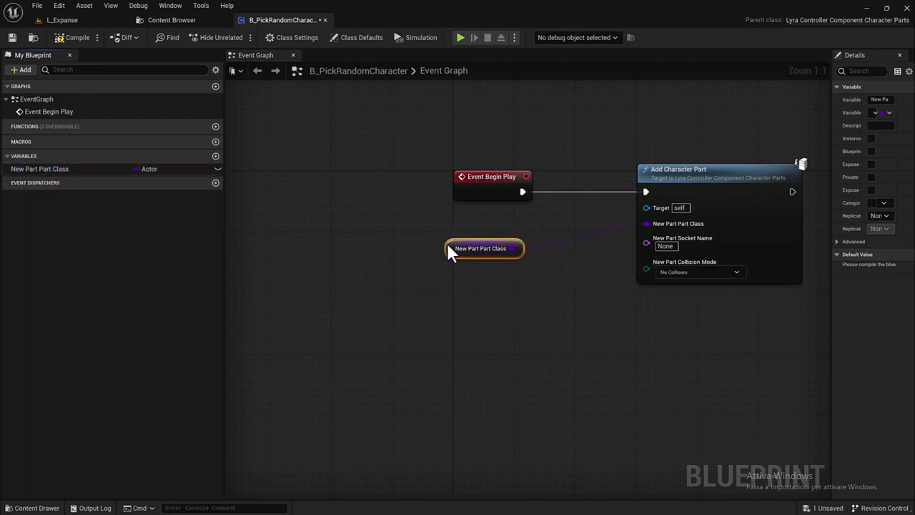
pyautogui.keyDown('alt'); pyautogui.click(647, 225); pyautogui.keyUp('alt')
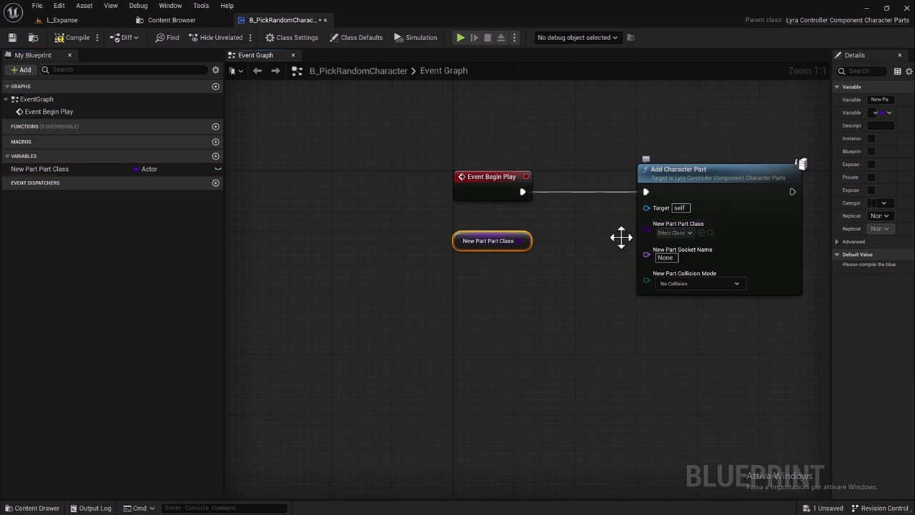
pyautogui.click(132, 200)
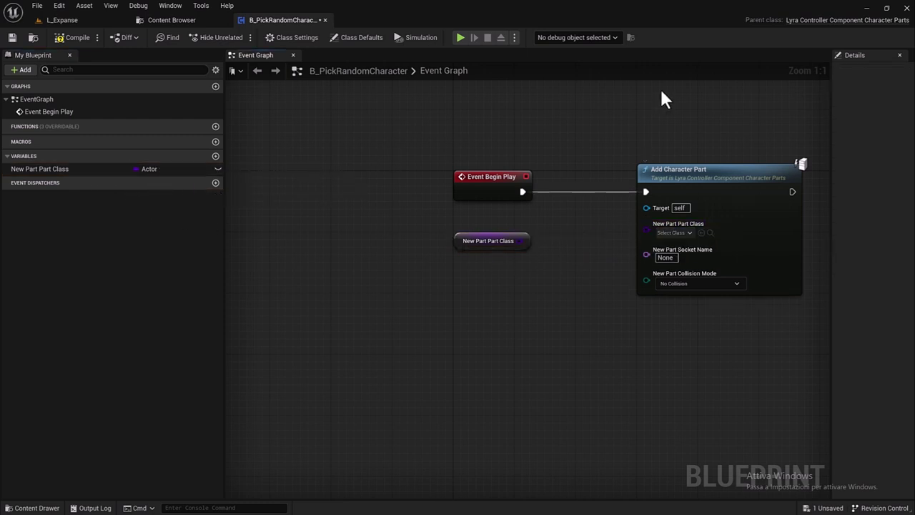
pyautogui.click(60, 170)
pyautogui.moveTo(832, 161); pyautogui.dragTo(693, 162)
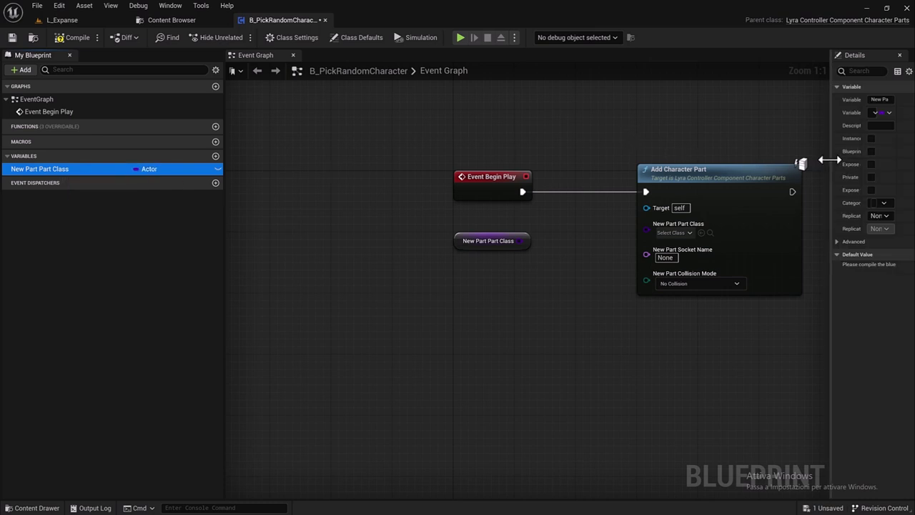
# Make the class variable an Array, confirming the type change, and rename it AllMyCharacters.
pyautogui.click(853, 112)
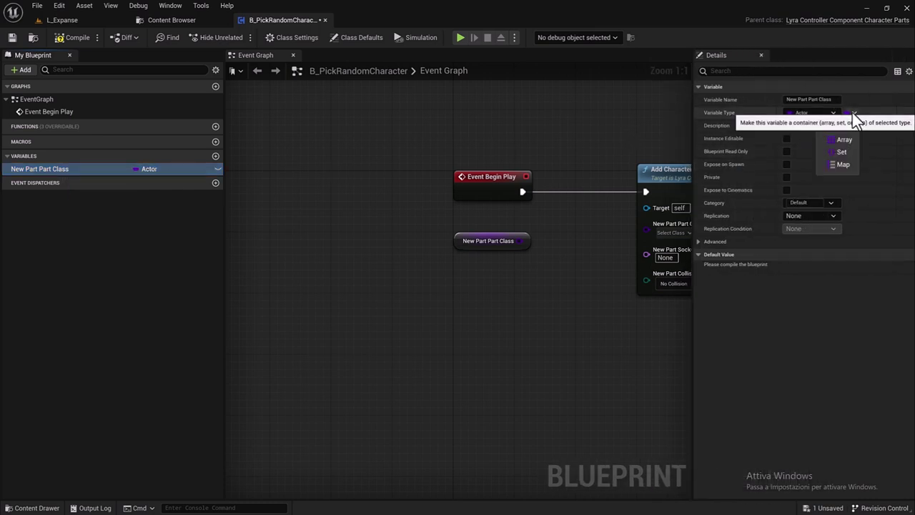
pyautogui.click(856, 140)
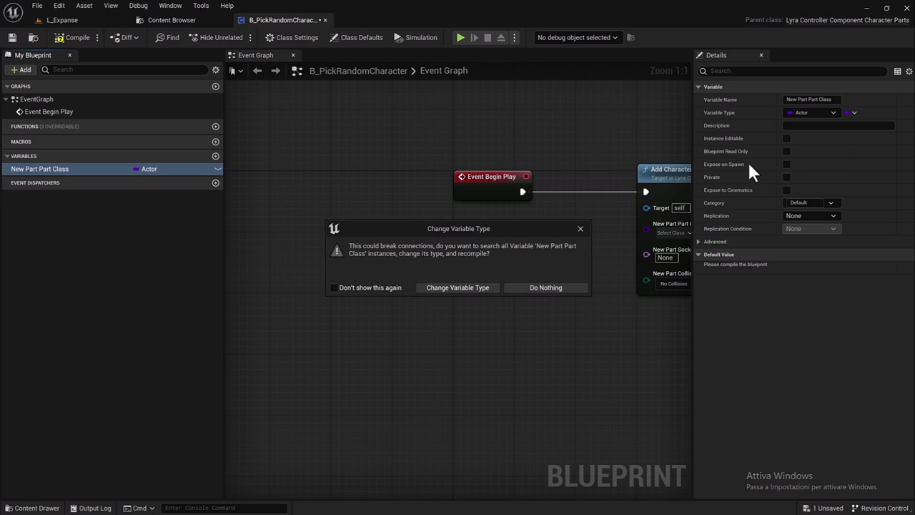
pyautogui.click(446, 285)
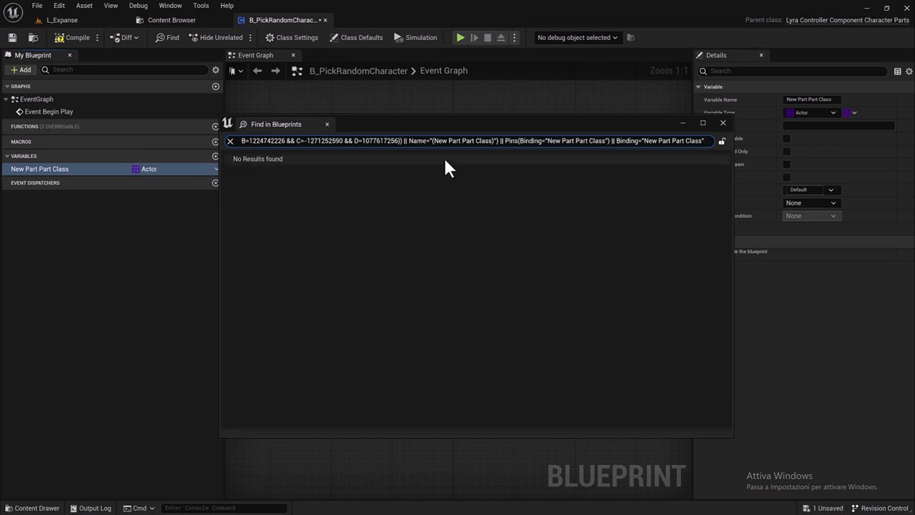
pyautogui.click(718, 120)
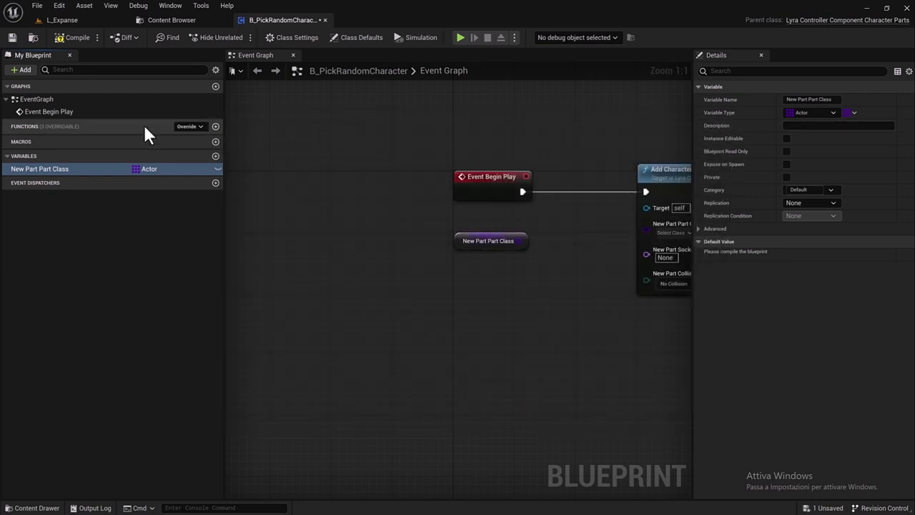
pyautogui.click(73, 173)
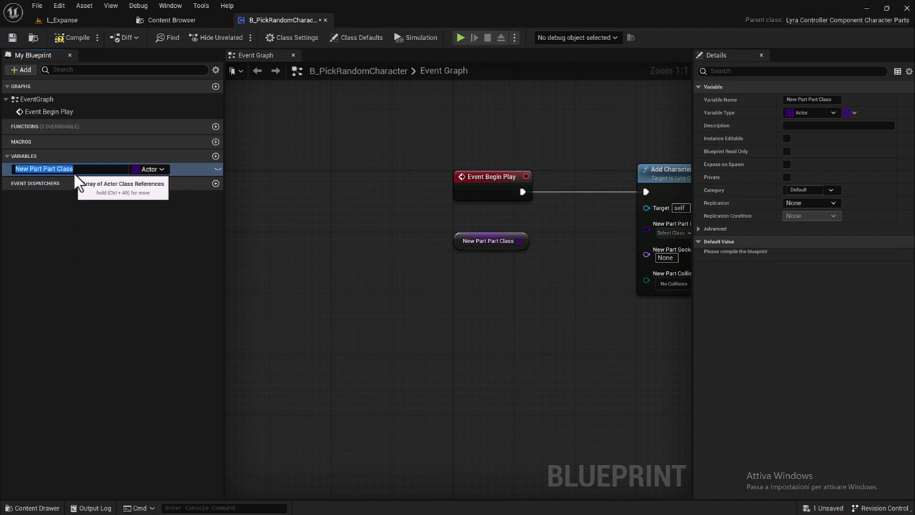
pyautogui.write('AL')
pyautogui.write('MyC')
pyautogui.write('haracte')
pyautogui.write('rs')
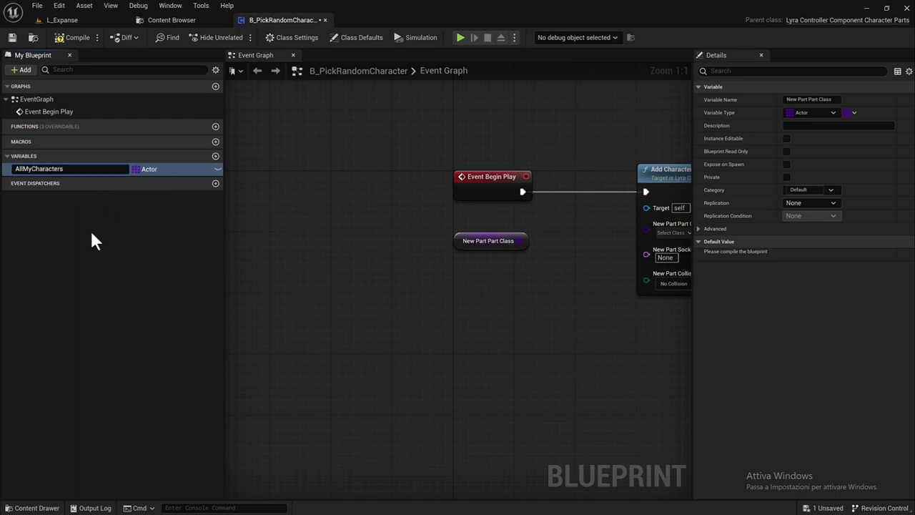
# Confirm the AllMyCharacters variable name, compile, and add four empty array elements.
pyautogui.press('Return')
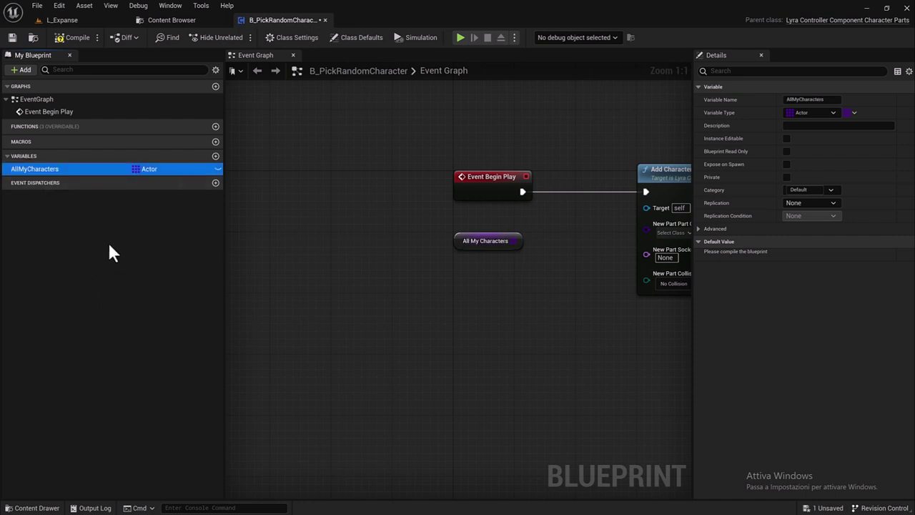
pyautogui.click(65, 35)
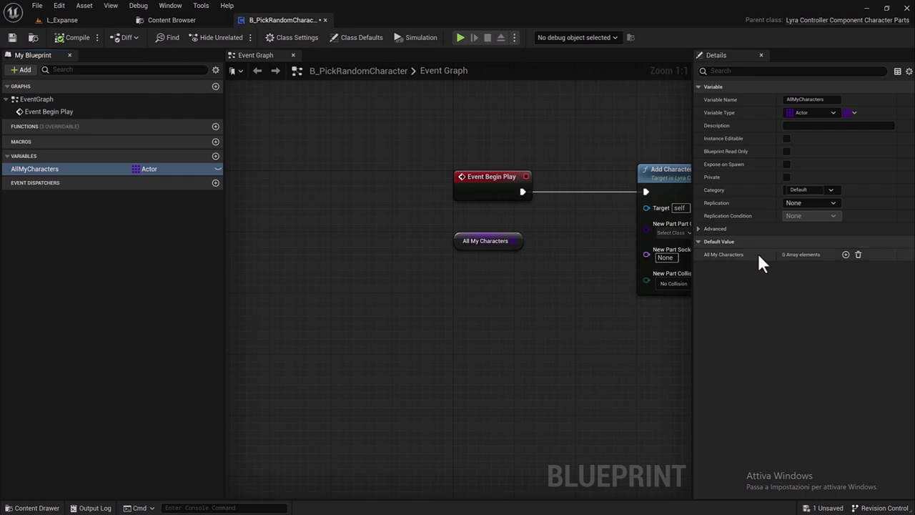
pyautogui.click(846, 255)
pyautogui.click(847, 255)
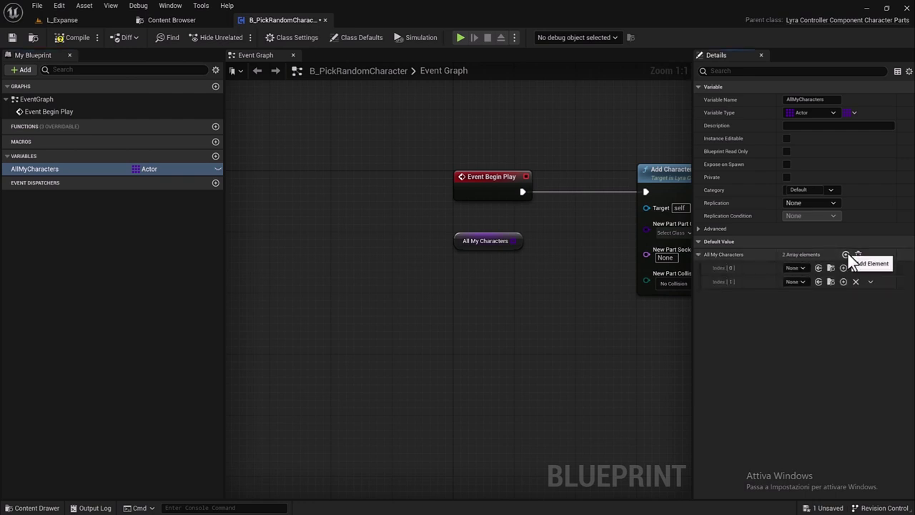
pyautogui.click(847, 254)
pyautogui.click(848, 254)
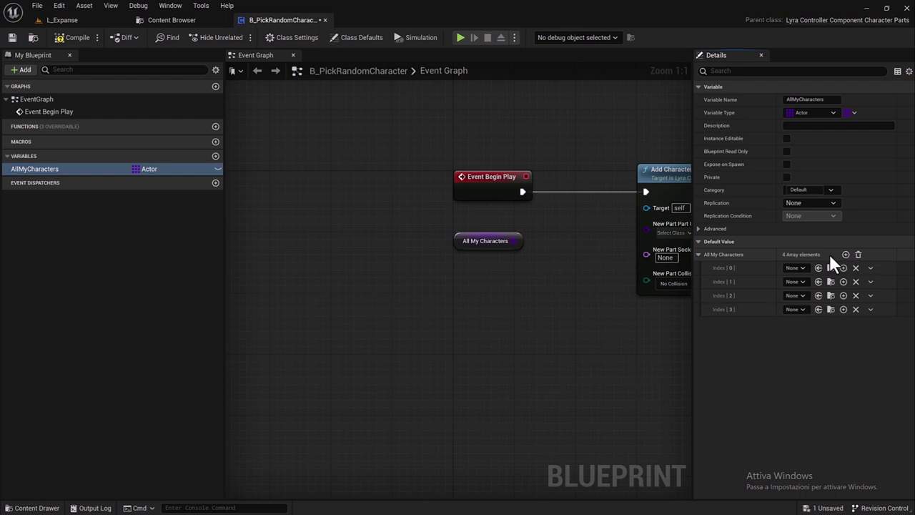
# Set the four array entries to BP_GRACEafro, BP_GREG, BP_Orla and BP_Wallace.
pyautogui.click(805, 267)
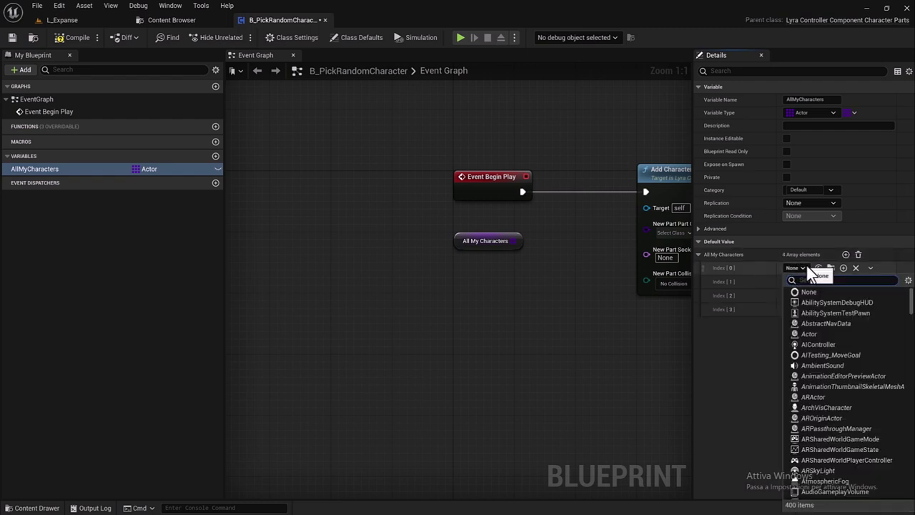
pyautogui.write('g')
pyautogui.click(834, 304)
pyautogui.click(804, 282)
pyautogui.write('g')
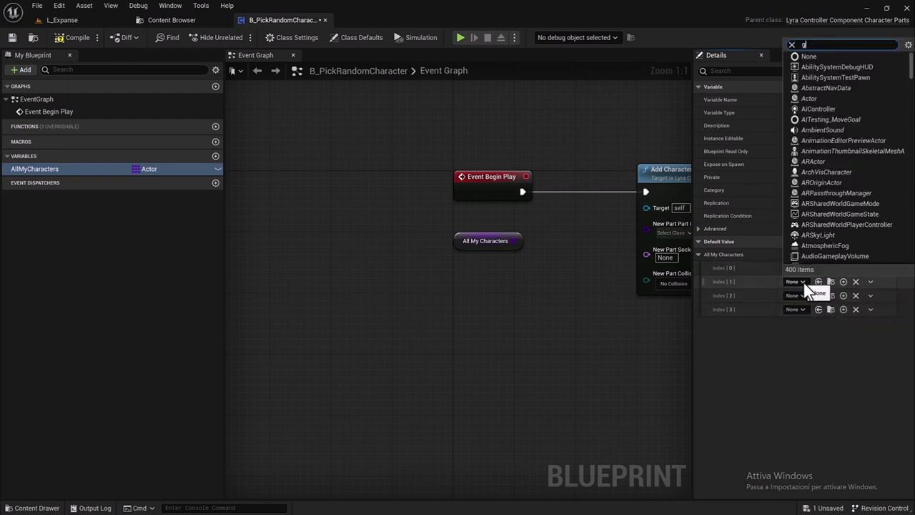
pyautogui.write('reg')
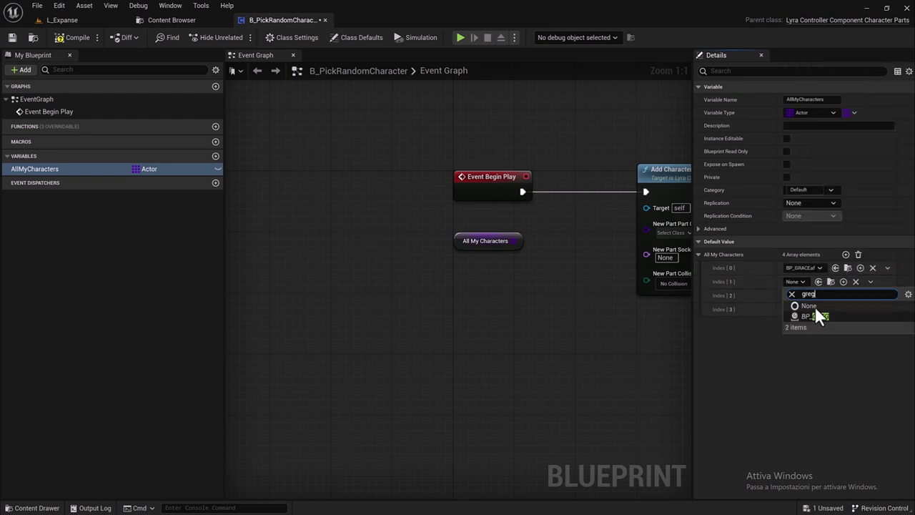
pyautogui.click(810, 316)
pyautogui.click(803, 295)
pyautogui.write('orla')
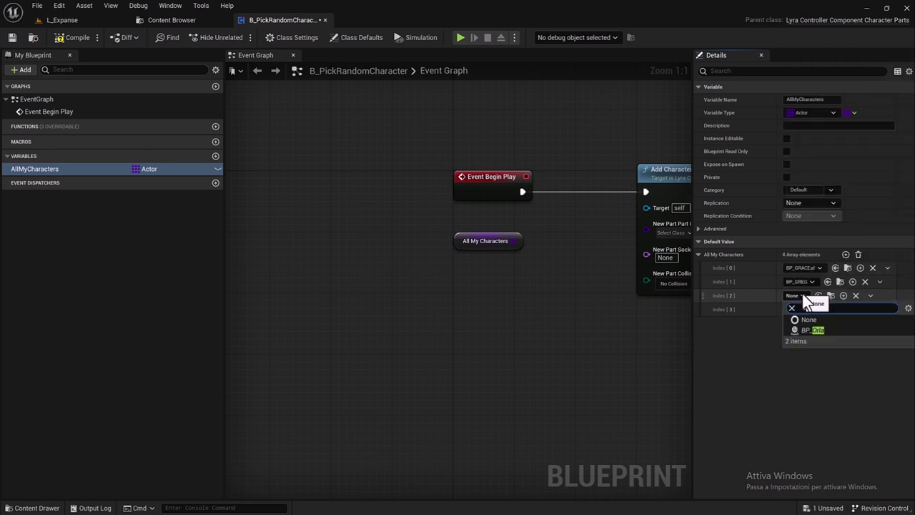
pyautogui.click(812, 328)
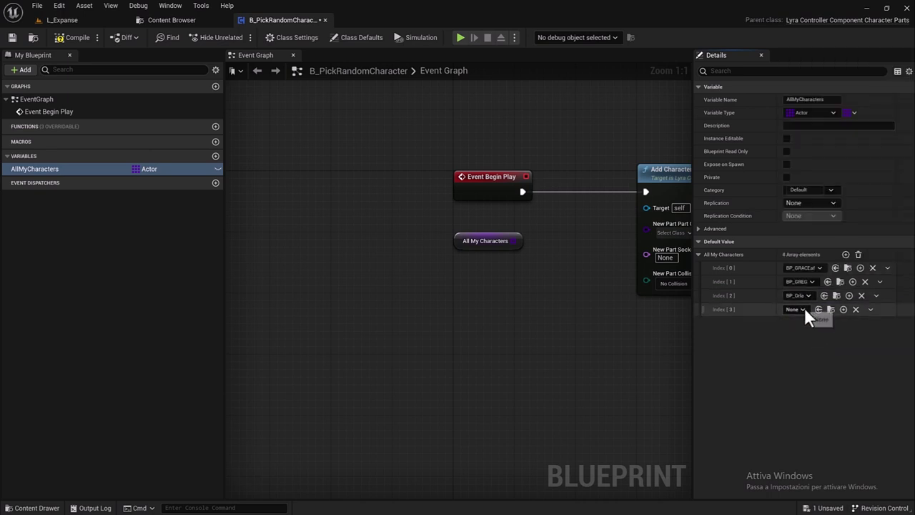
pyautogui.click(804, 309)
pyautogui.write('walla')
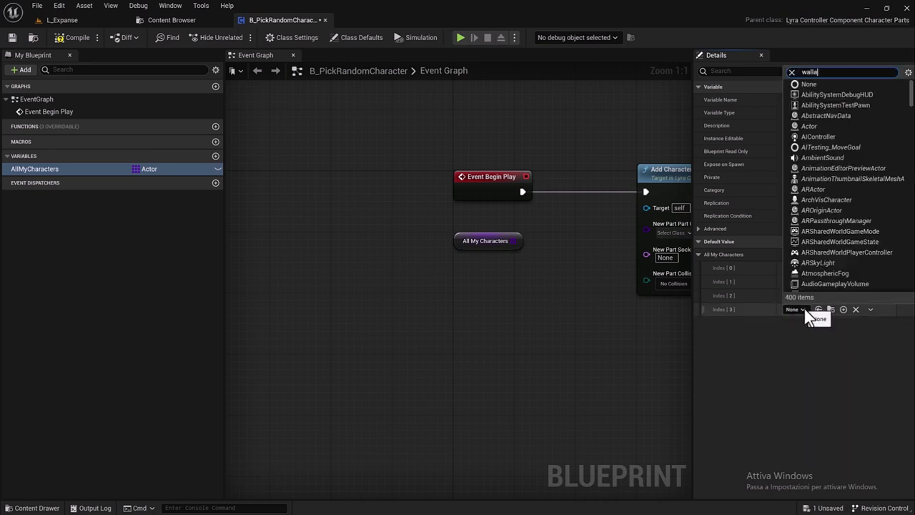
pyautogui.write('ce')
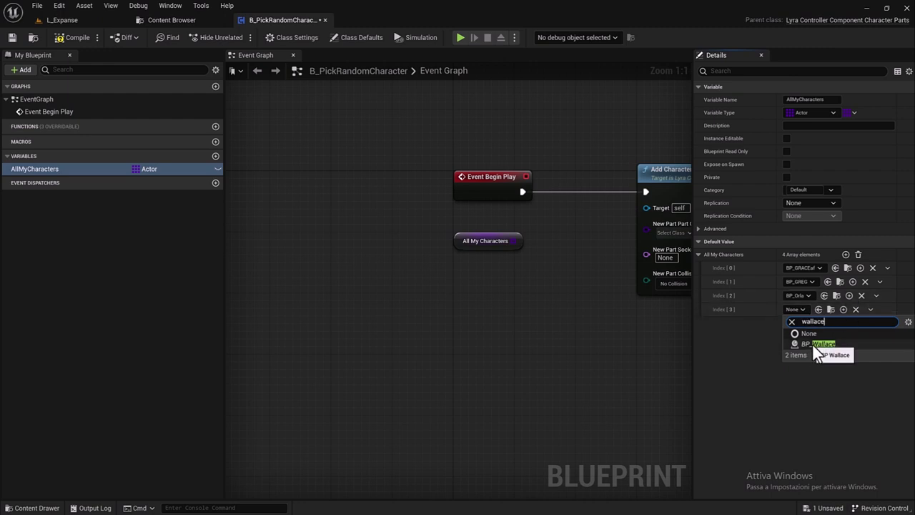
pyautogui.click(813, 344)
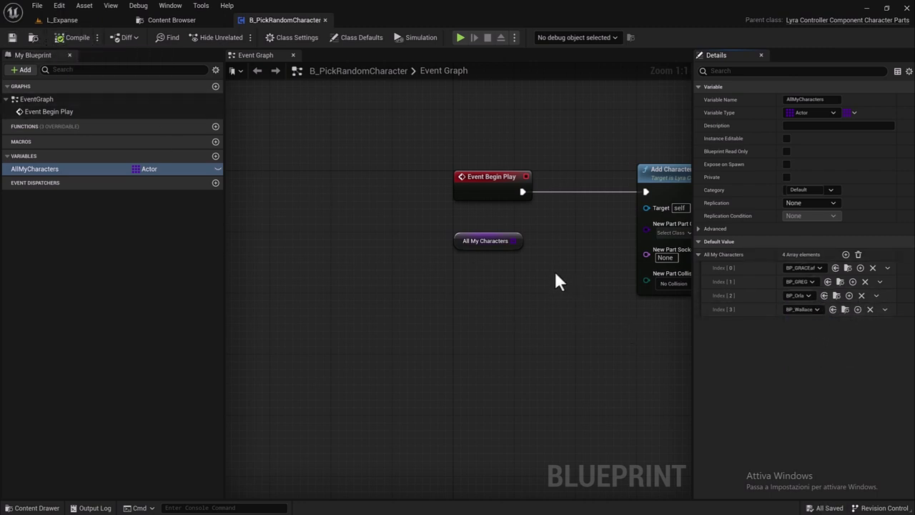
pyautogui.moveTo(554, 269); pyautogui.dragTo(307, 246, button='right')
# Connect All My Characters into a new Random Array Item node.
pyautogui.scroll(-1, 307, 245)
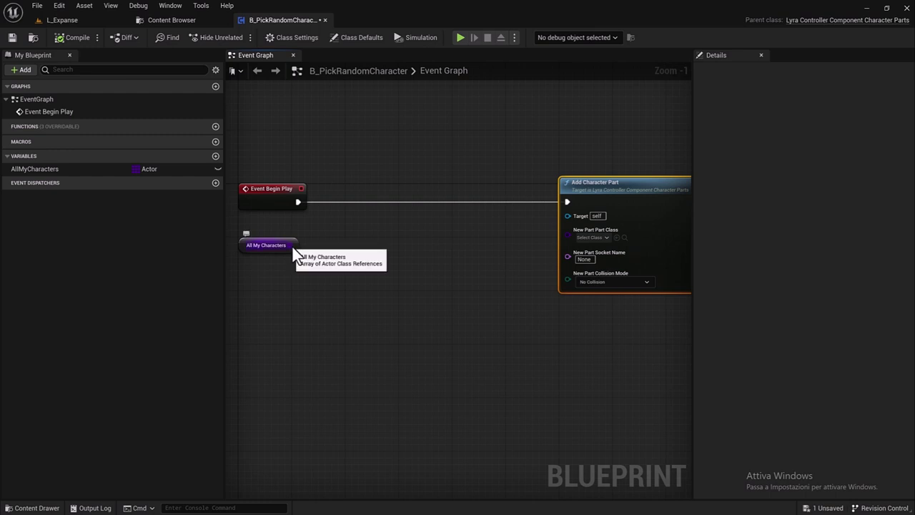
pyautogui.moveTo(297, 245); pyautogui.dragTo(332, 246)
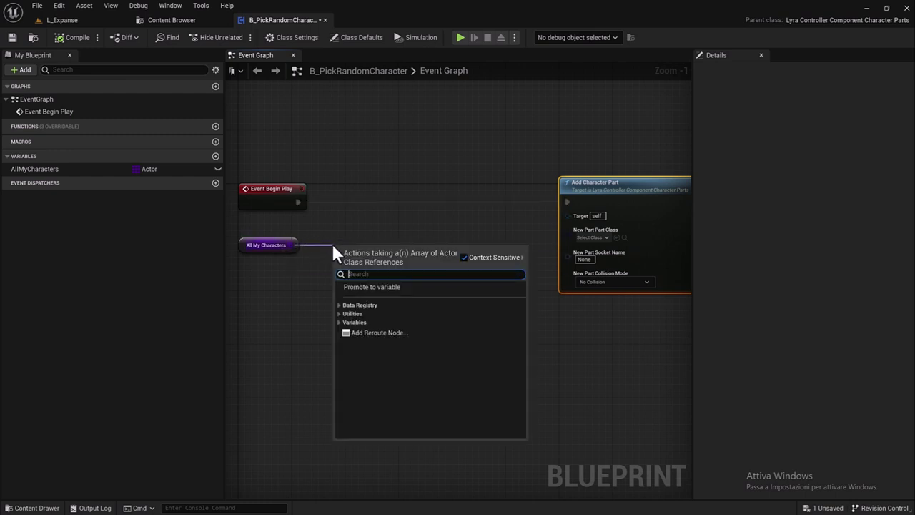
pyautogui.write('ra')
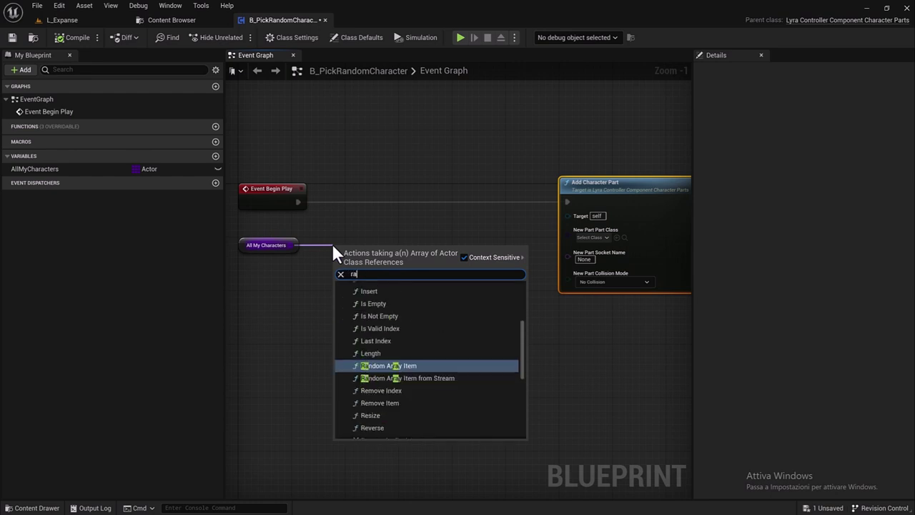
pyautogui.write('ndom')
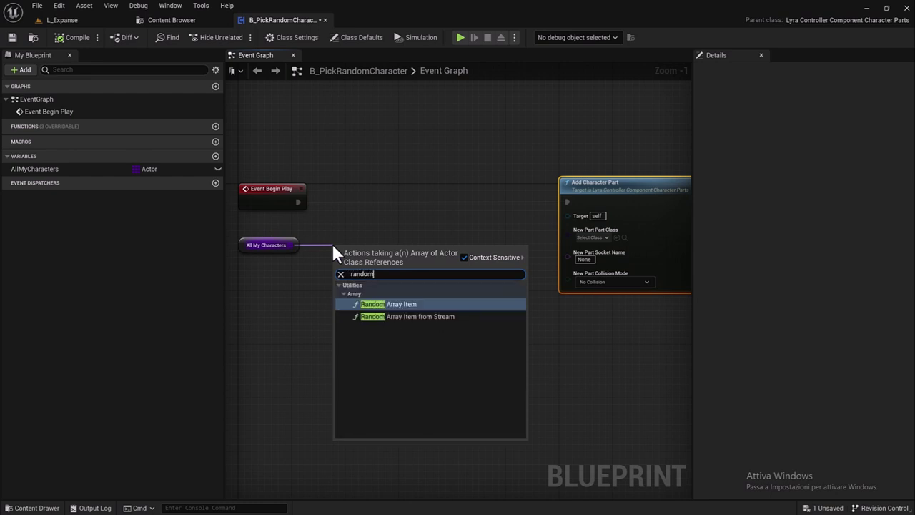
pyautogui.click(400, 311)
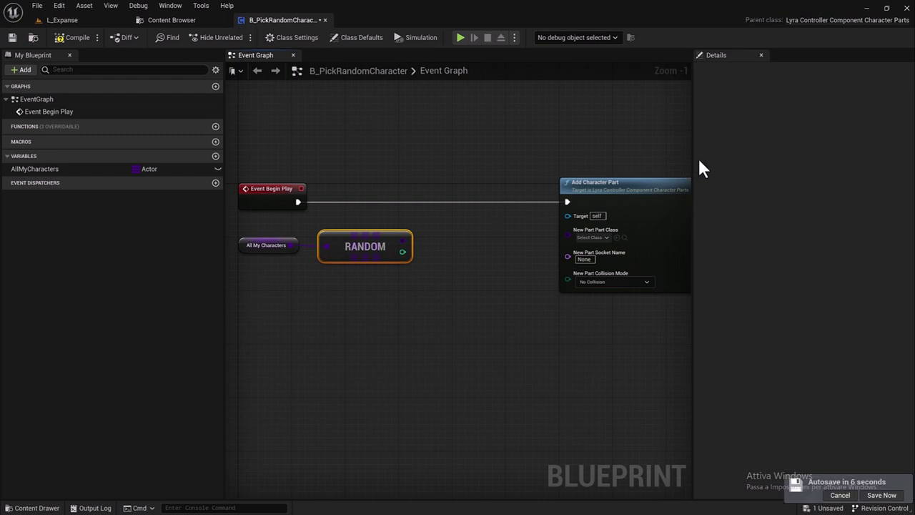
# Enlarge the graph area and duplicate the Add Character Part node with Ctrl+C/Ctrl+V.
pyautogui.moveTo(692, 168); pyautogui.dragTo(796, 153)
pyautogui.moveTo(592, 389)
pyautogui.mouseDown(button='right')
pyautogui.moveTo(573, 353)
pyautogui.moveTo(580, 355)
pyautogui.mouseUp(button='right')
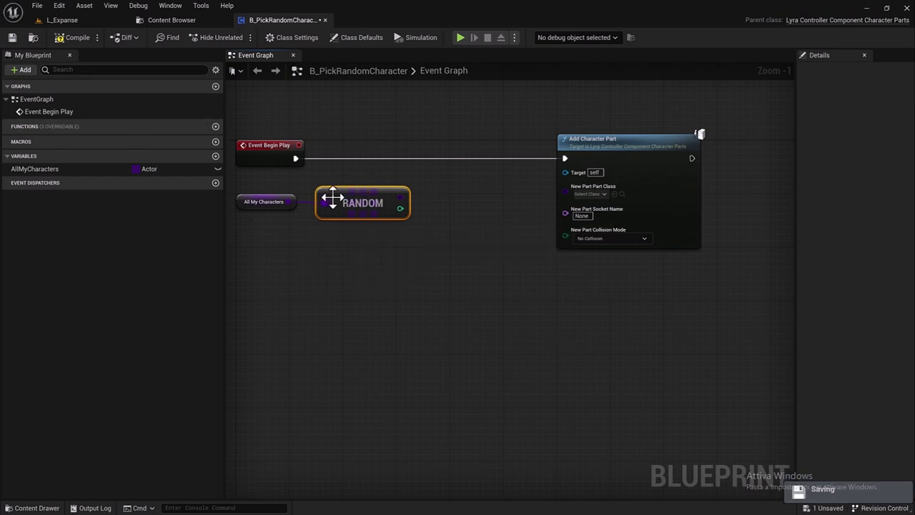
pyautogui.moveTo(221, 235); pyautogui.dragTo(139, 237)
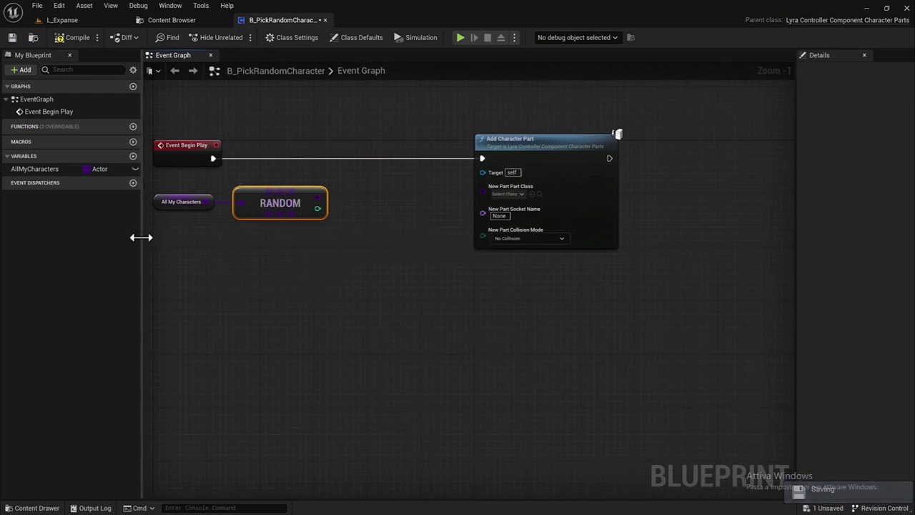
pyautogui.moveTo(210, 243); pyautogui.dragTo(283, 270, button='right')
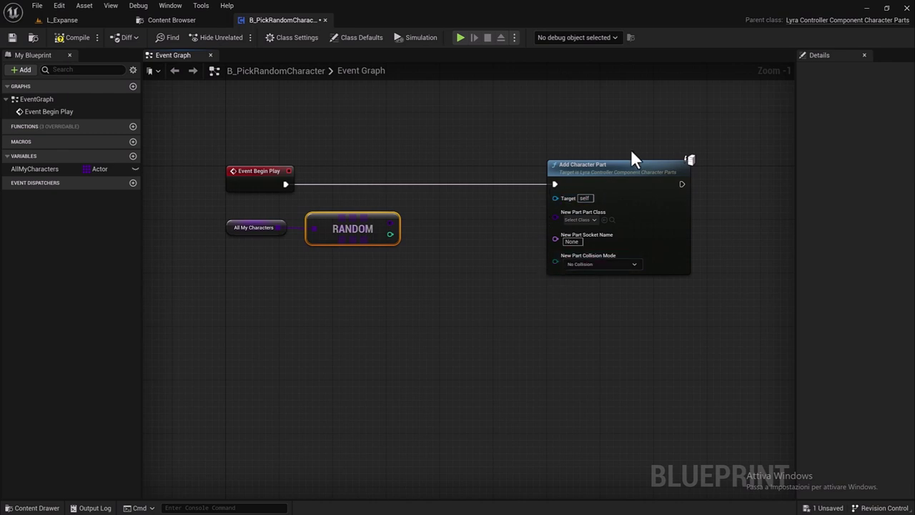
pyautogui.click(625, 172)
pyautogui.hotkey('ctrl', 'c')
pyautogui.hotkey('ctrl', 'v')
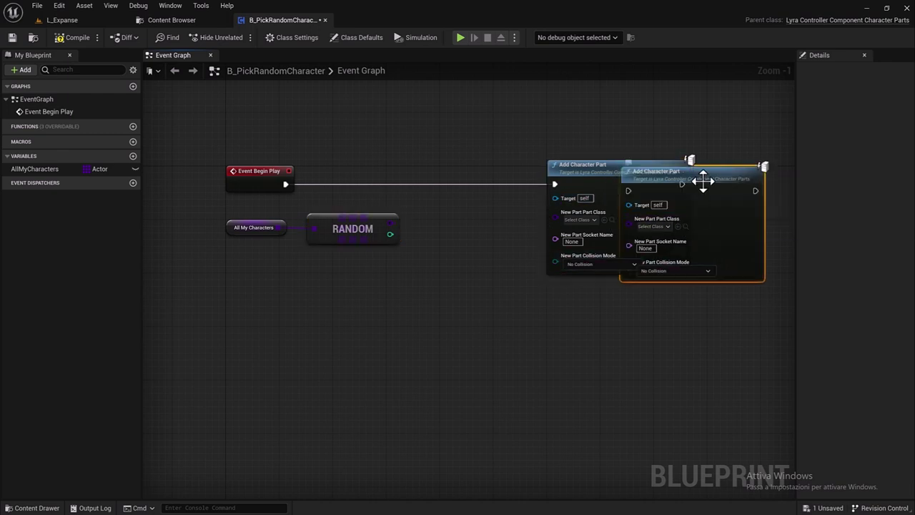
# Move the duplicated Add Character Part aside and drop the All My Characters and RANDOM nodes lower.
pyautogui.moveTo(695, 176)
pyautogui.mouseDown()
pyautogui.moveTo(672, 290)
pyautogui.moveTo(635, 301)
pyautogui.mouseUp()
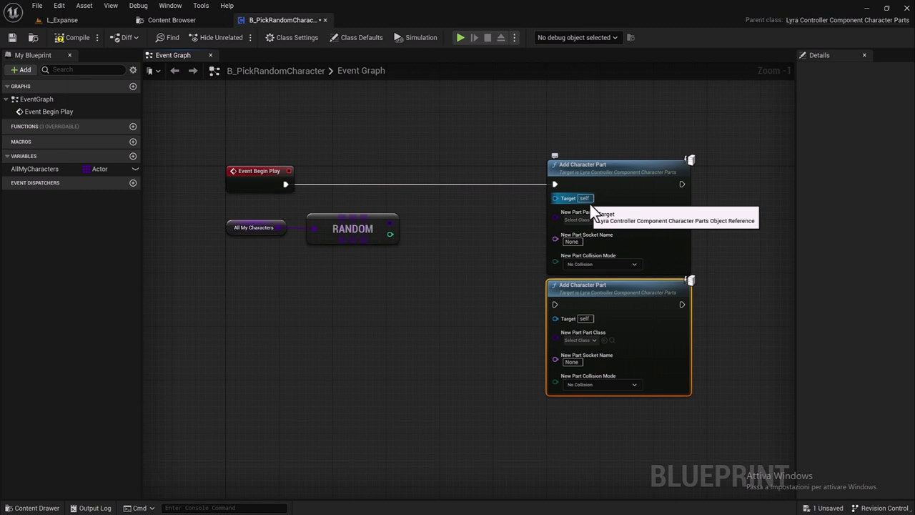
pyautogui.moveTo(420, 248); pyautogui.dragTo(251, 229)
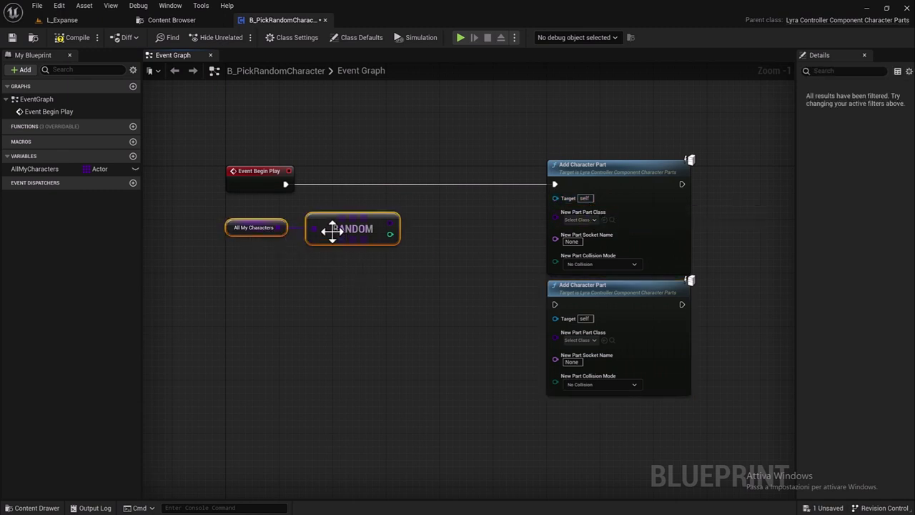
pyautogui.moveTo(332, 230); pyautogui.dragTo(331, 283)
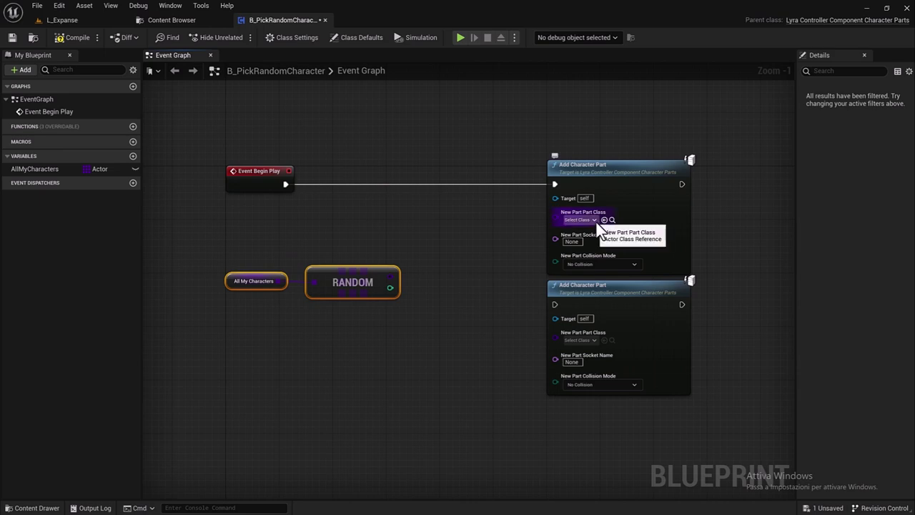
# Choose BP_GRACEafro as the first Add Character Part node's part class.
pyautogui.click(597, 219)
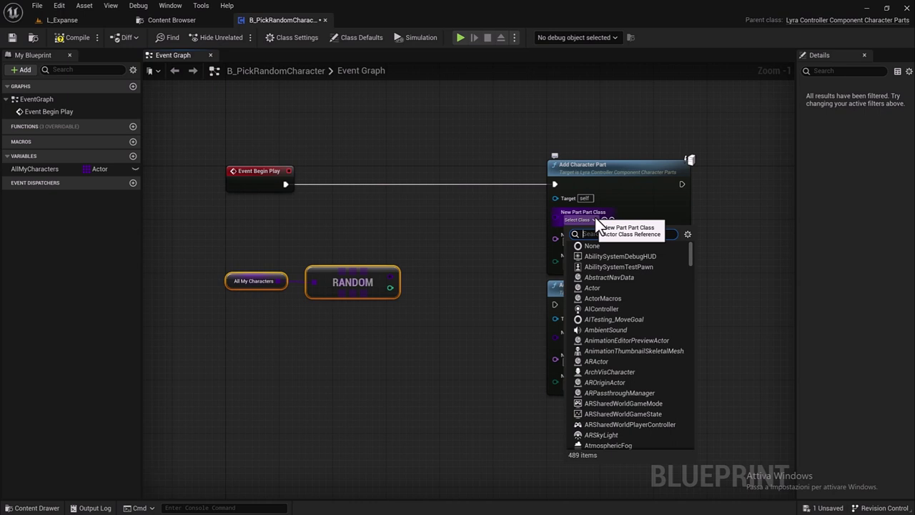
pyautogui.write('g')
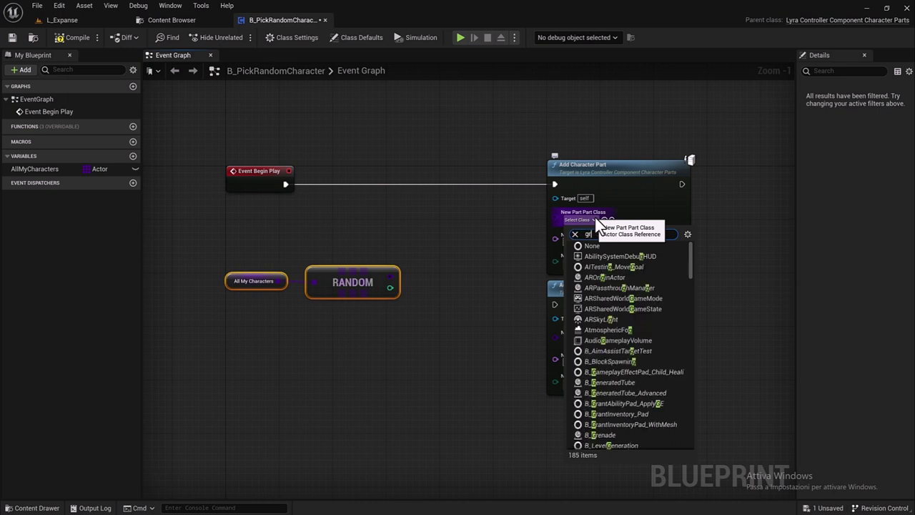
pyautogui.write('race')
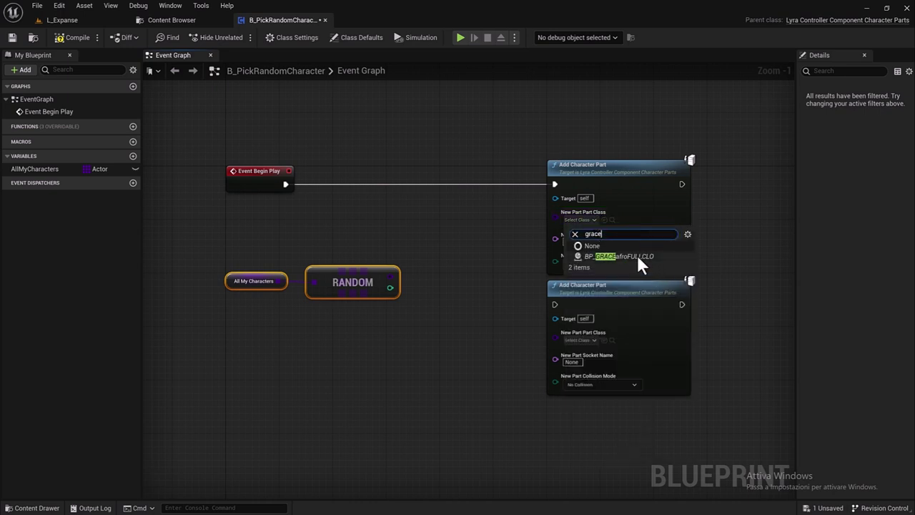
pyautogui.click(636, 254)
pyautogui.click(519, 261)
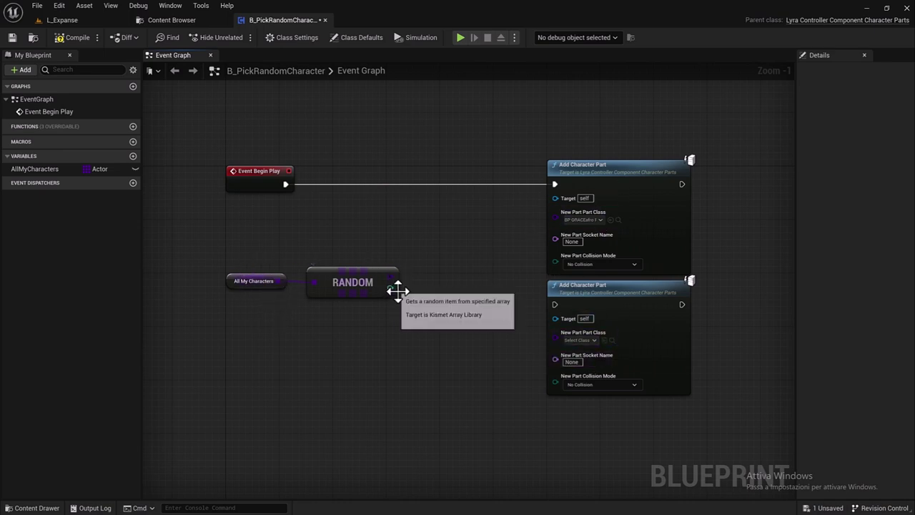
# Add a Get Player Controller node and pipe its Return Value into a new Is Local Controller node.
pyautogui.moveTo(390, 277); pyautogui.dragTo(355, 227)
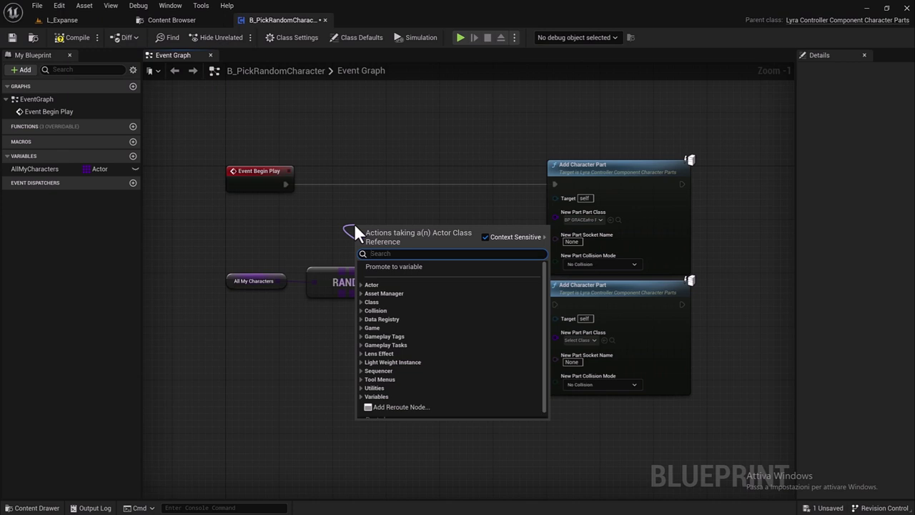
pyautogui.rightClick(321, 233)
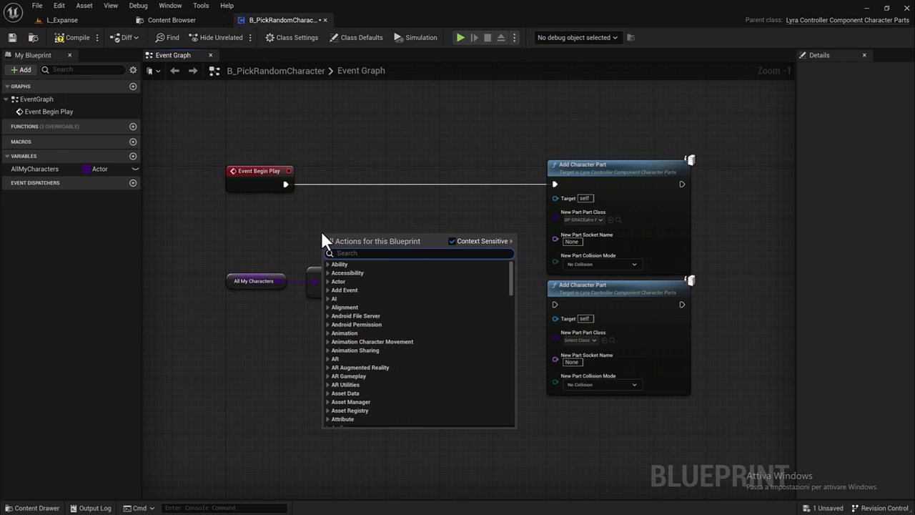
pyautogui.write('get p')
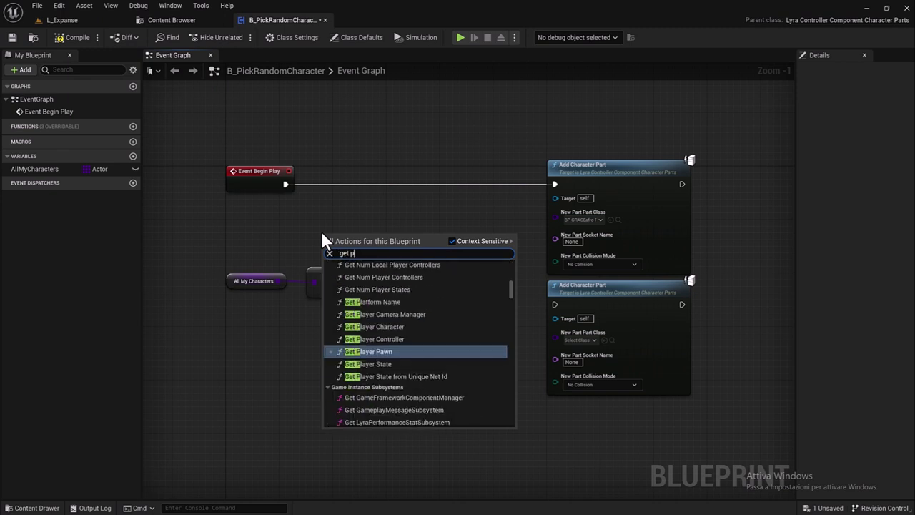
pyautogui.write('layer')
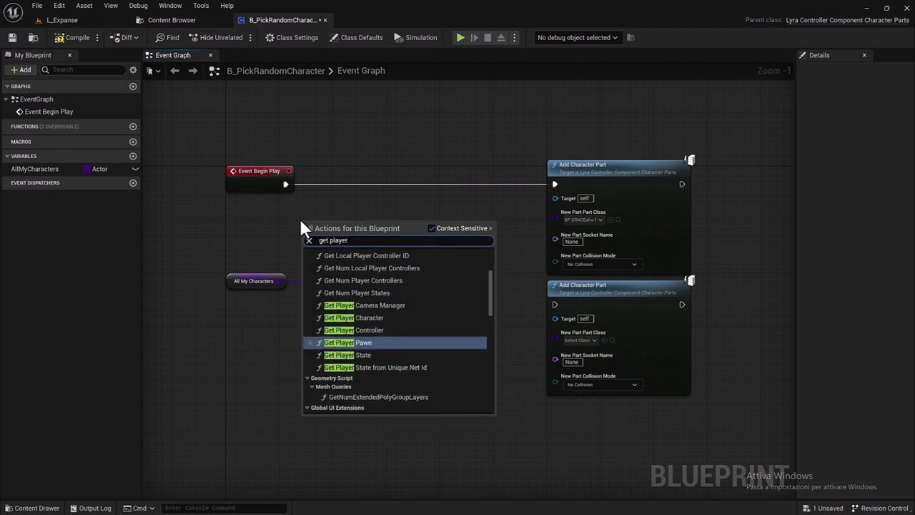
pyautogui.write(' controller')
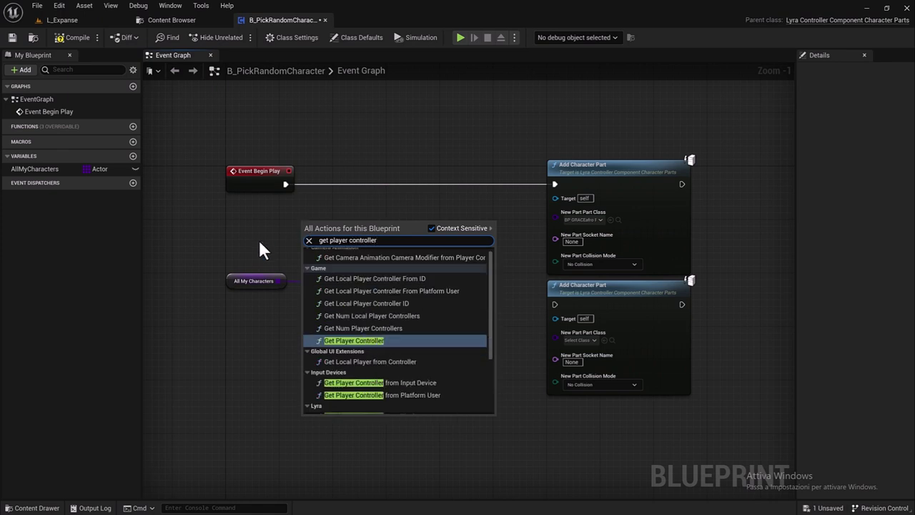
pyautogui.click(368, 342)
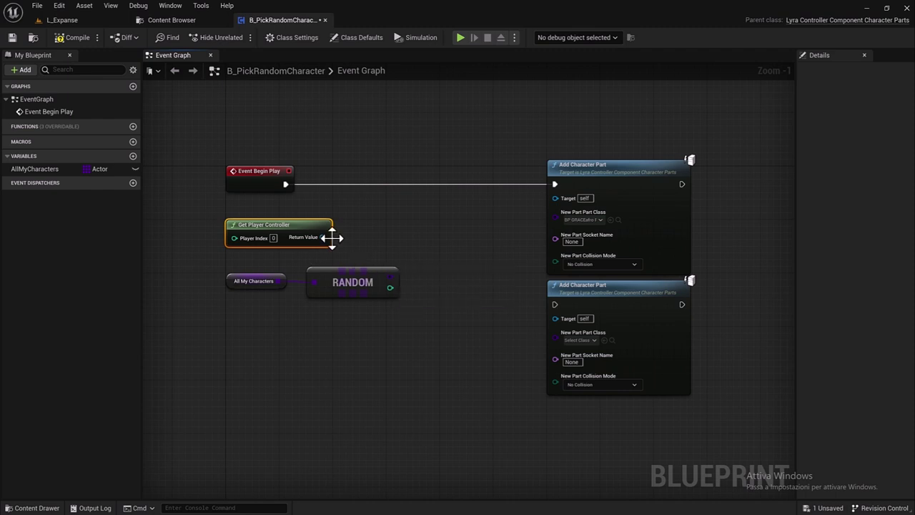
pyautogui.moveTo(325, 237); pyautogui.dragTo(361, 206)
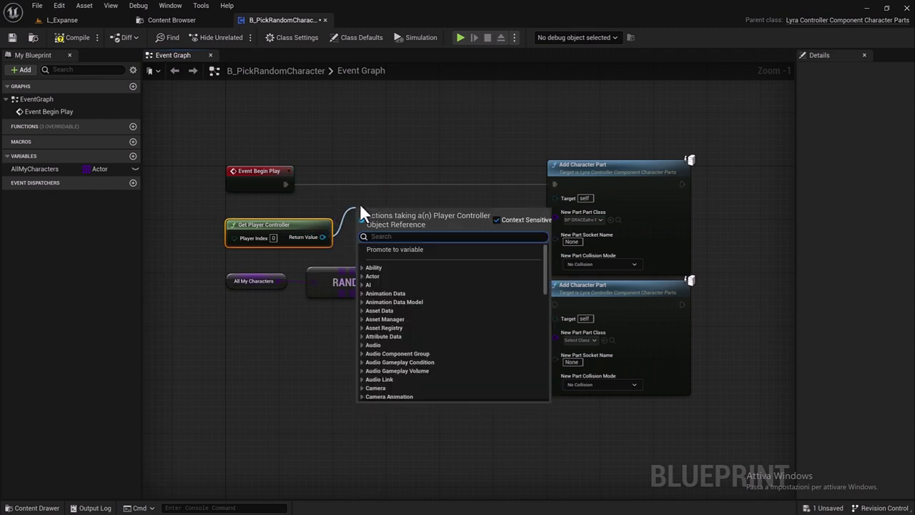
pyautogui.write('is')
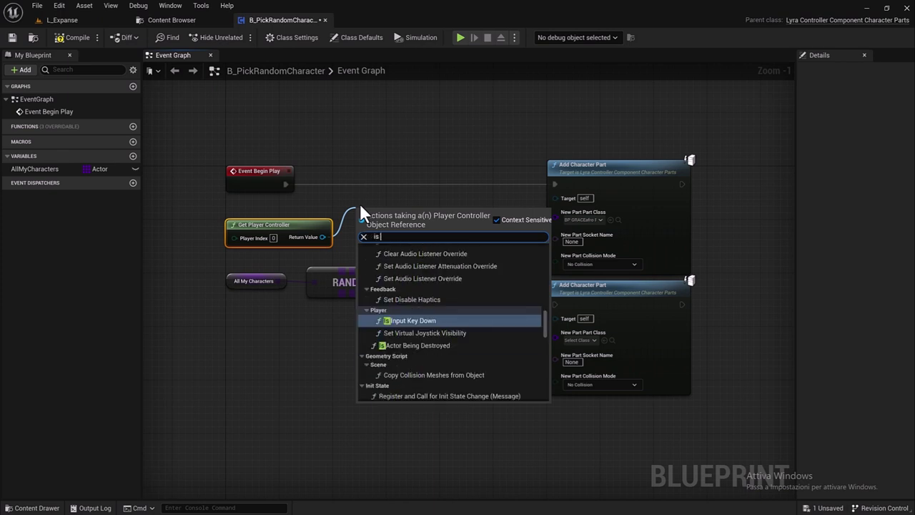
pyautogui.write(' local')
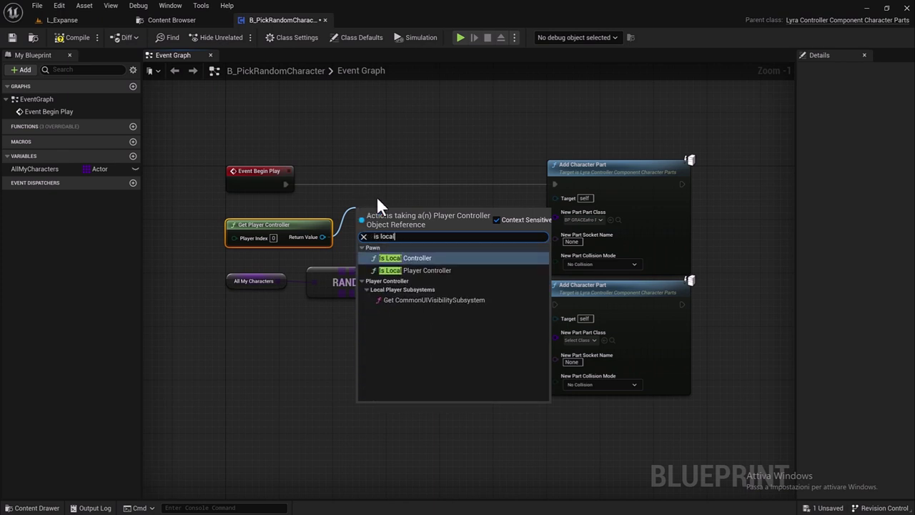
pyautogui.click(408, 256)
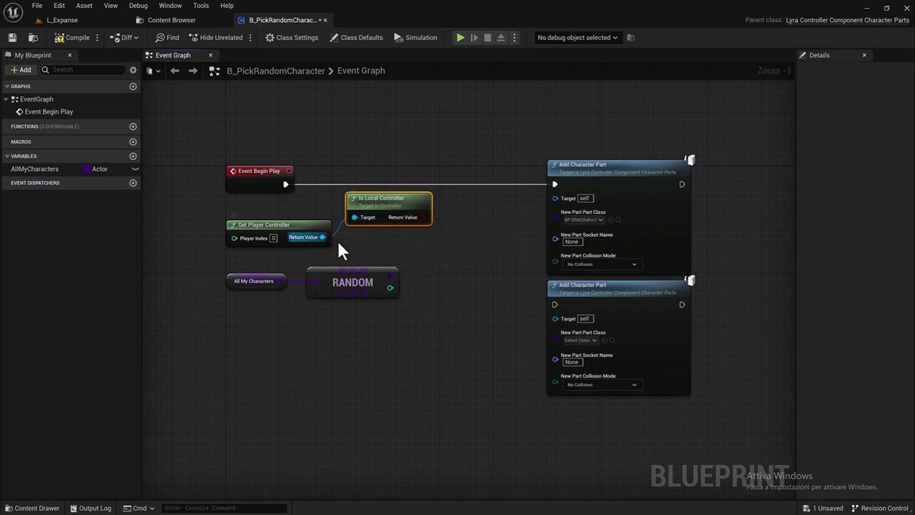
# Add an Is Local Player Controller node on the player controller and move the array and RANDOM nodes lower.
pyautogui.moveTo(322, 237); pyautogui.dragTo(352, 249)
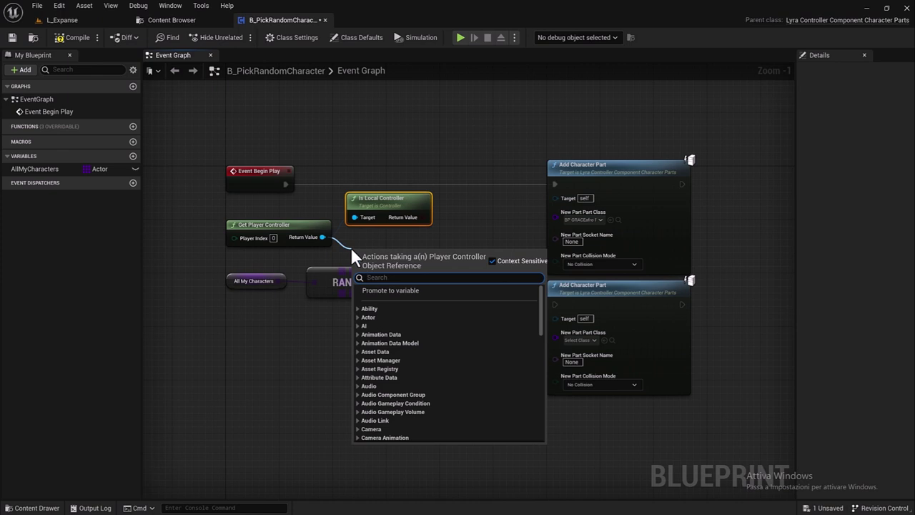
pyautogui.write('local player')
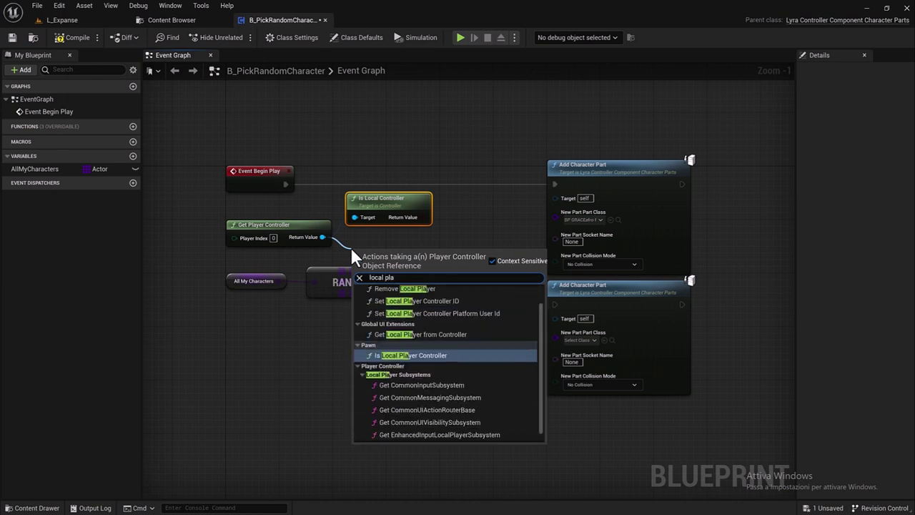
pyautogui.click(436, 354)
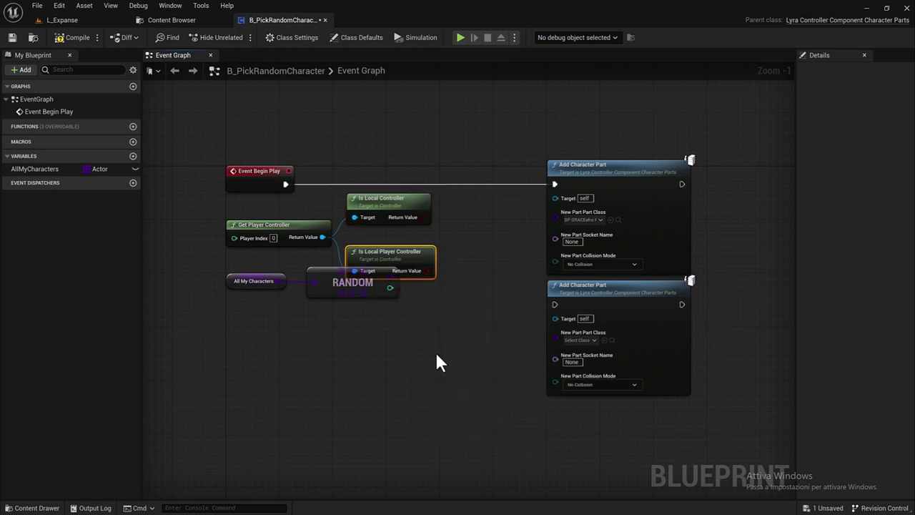
pyautogui.moveTo(331, 342); pyautogui.dragTo(250, 286)
pyautogui.moveTo(323, 282); pyautogui.dragTo(324, 322)
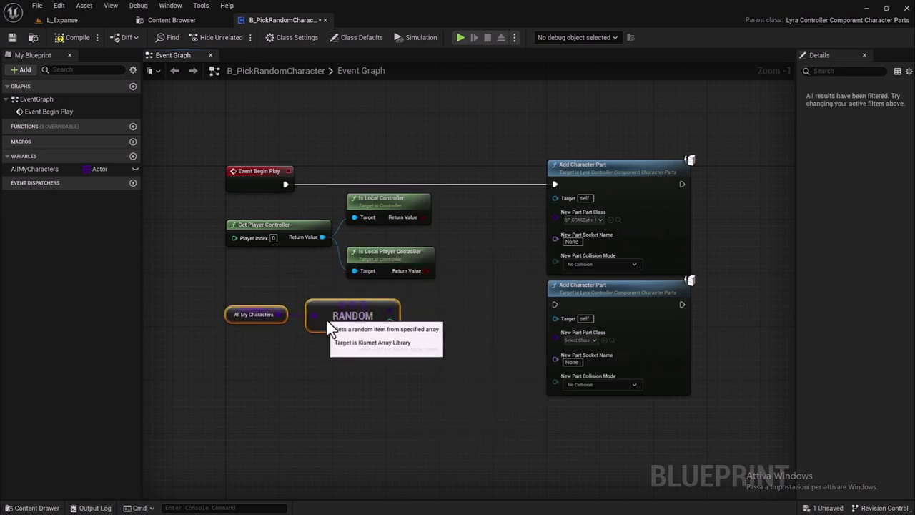
# Combine both local checks in an AND node and shift the Add Character Part nodes right.
pyautogui.moveTo(382, 206); pyautogui.dragTo(449, 236)
pyautogui.write('and')
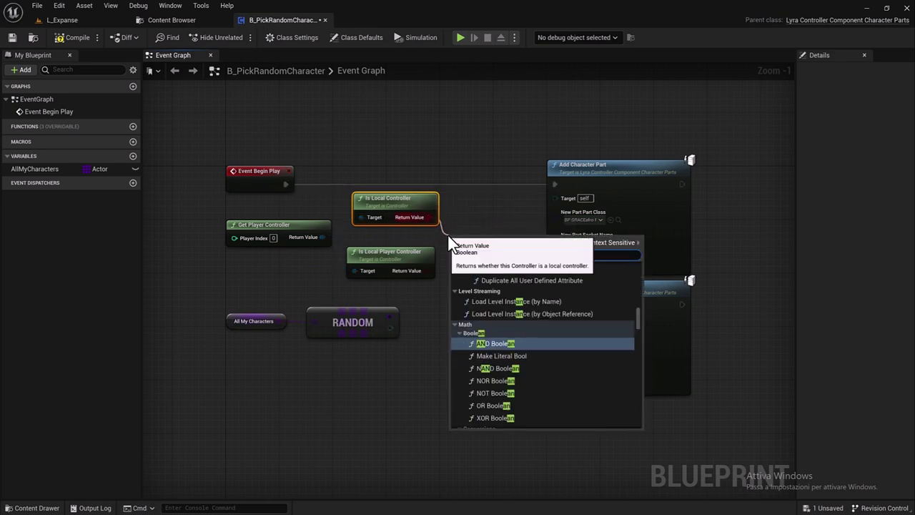
pyautogui.click(500, 341)
pyautogui.moveTo(431, 271); pyautogui.dragTo(456, 256)
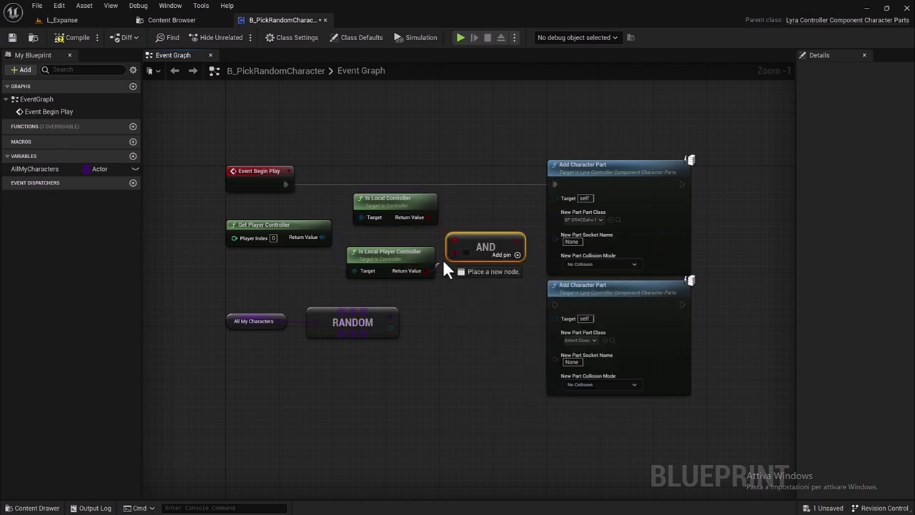
pyautogui.moveTo(626, 397)
pyautogui.mouseDown()
pyautogui.moveTo(623, 184)
pyautogui.moveTo(667, 188)
pyautogui.mouseUp()
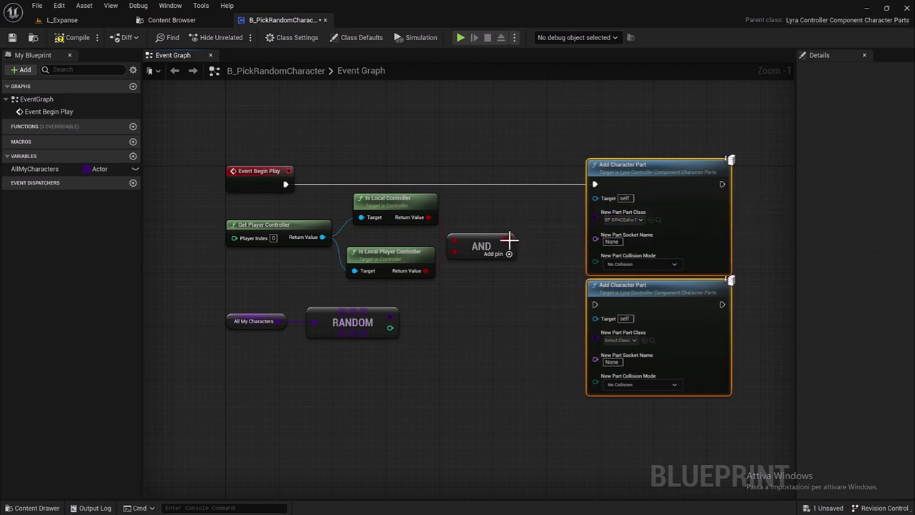
# Add a Branch on the AND result, run it from Event Begin Play, and shift the Add Character Part nodes right.
pyautogui.moveTo(507, 240); pyautogui.dragTo(484, 196)
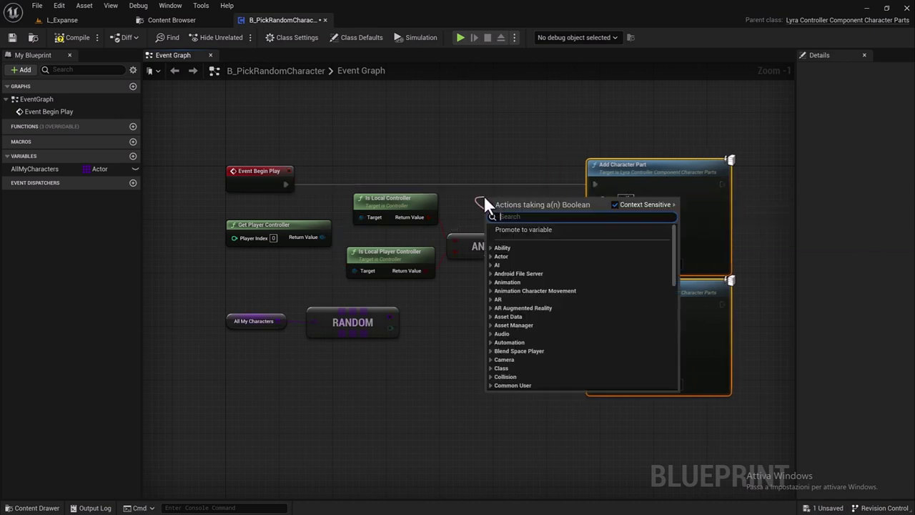
pyautogui.write('b')
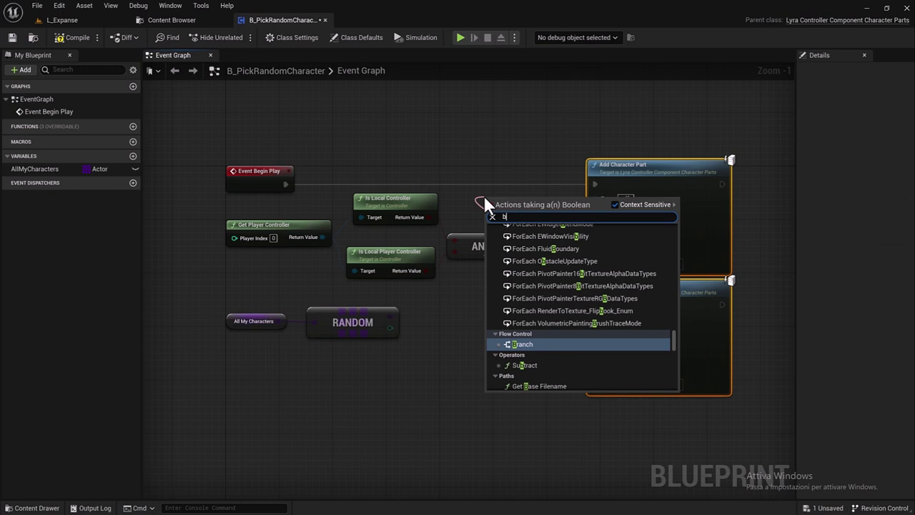
pyautogui.press('Return')
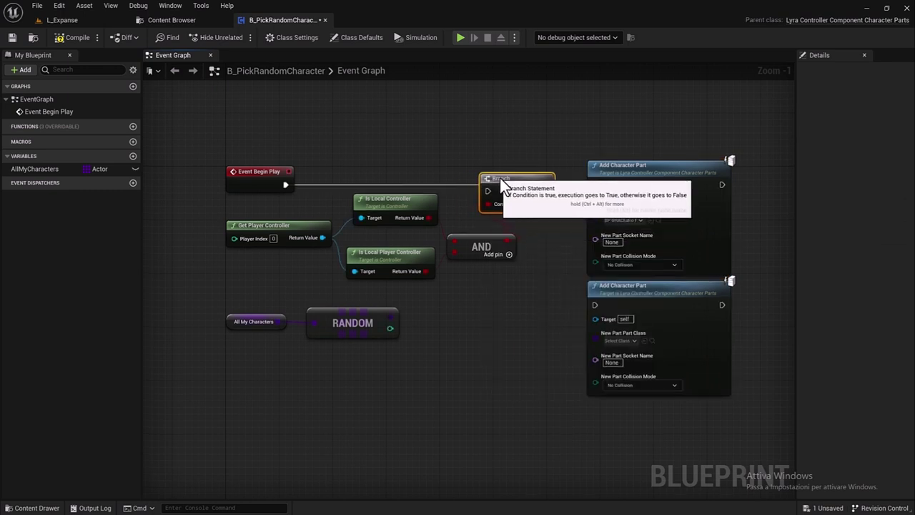
pyautogui.moveTo(488, 179); pyautogui.dragTo(527, 173)
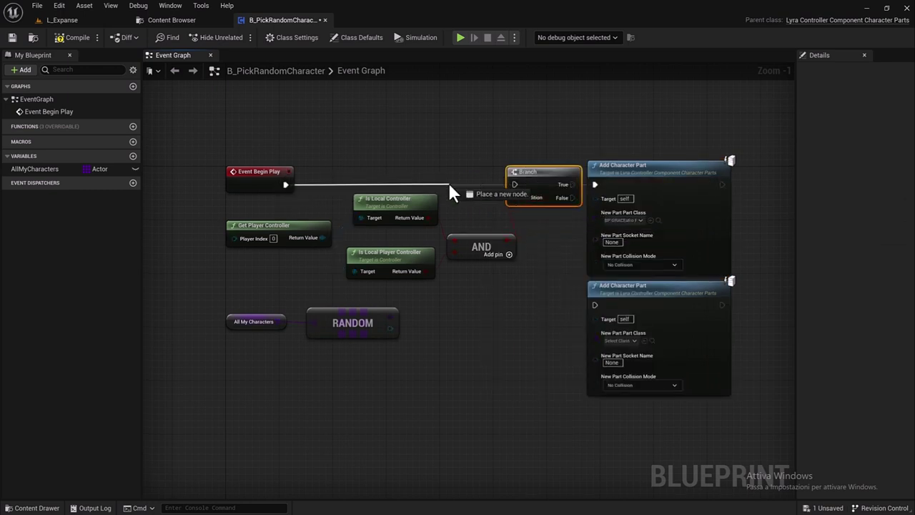
pyautogui.moveTo(284, 184); pyautogui.dragTo(515, 183)
pyautogui.moveTo(621, 143); pyautogui.dragTo(668, 378)
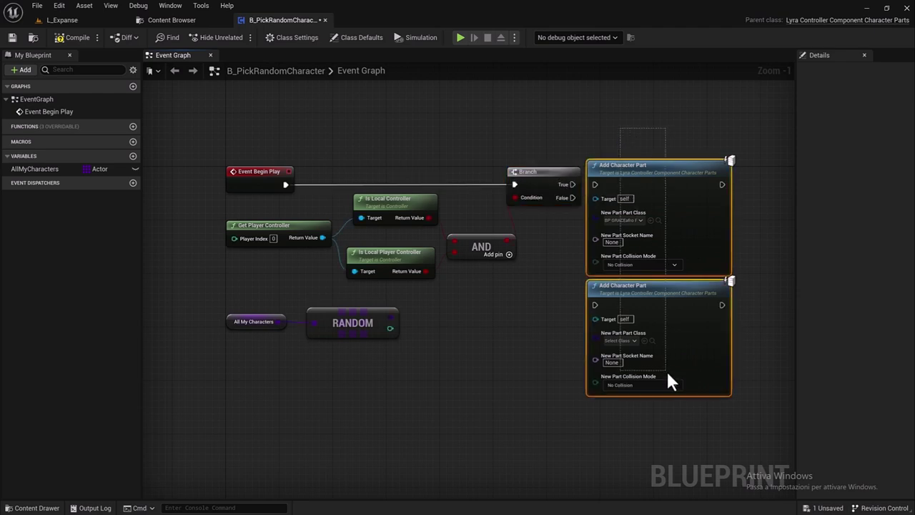
pyautogui.moveTo(664, 188); pyautogui.dragTo(674, 176)
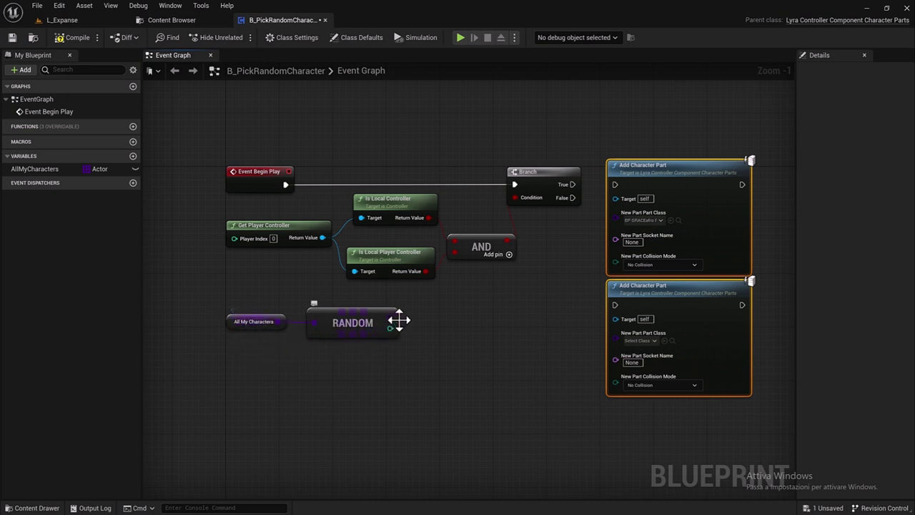
# Feed RANDOM into the part class and wire Branch True and False to the two Add Character Part nodes.
pyautogui.moveTo(392, 324); pyautogui.dragTo(612, 334)
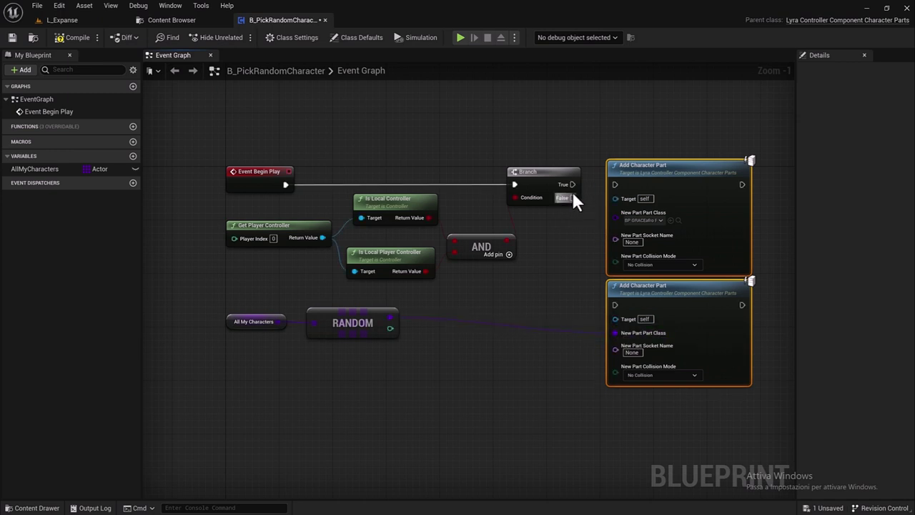
pyautogui.moveTo(572, 197); pyautogui.dragTo(614, 305)
pyautogui.moveTo(578, 183); pyautogui.dragTo(614, 182)
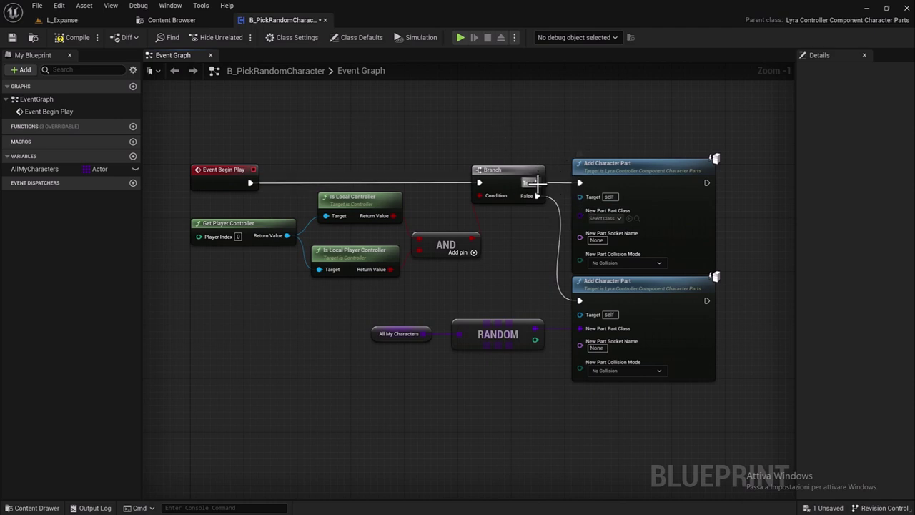
pyautogui.keyDown('alt'); pyautogui.click(536, 183); pyautogui.keyUp('alt')
pyautogui.keyDown('alt'); pyautogui.click(537, 195); pyautogui.keyUp('alt')
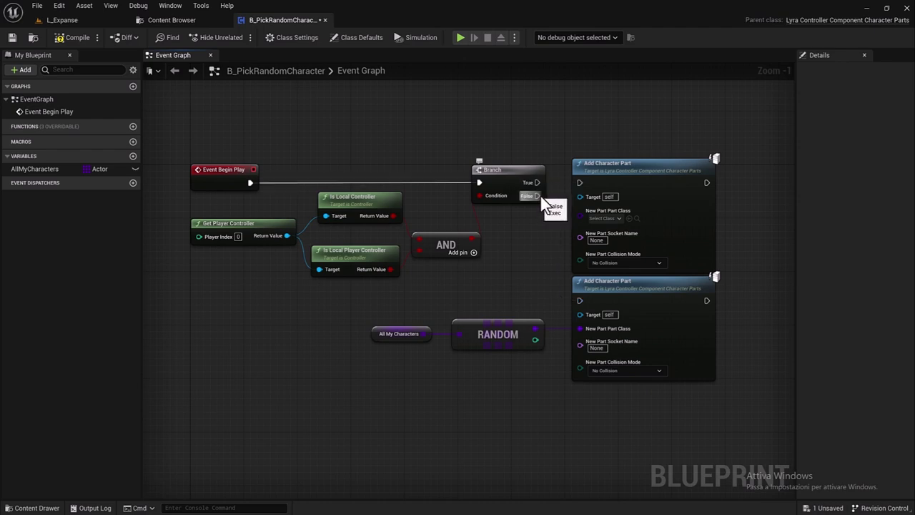
pyautogui.moveTo(537, 196)
pyautogui.mouseDown()
pyautogui.moveTo(580, 182)
pyautogui.moveTo(582, 299)
pyautogui.mouseUp()
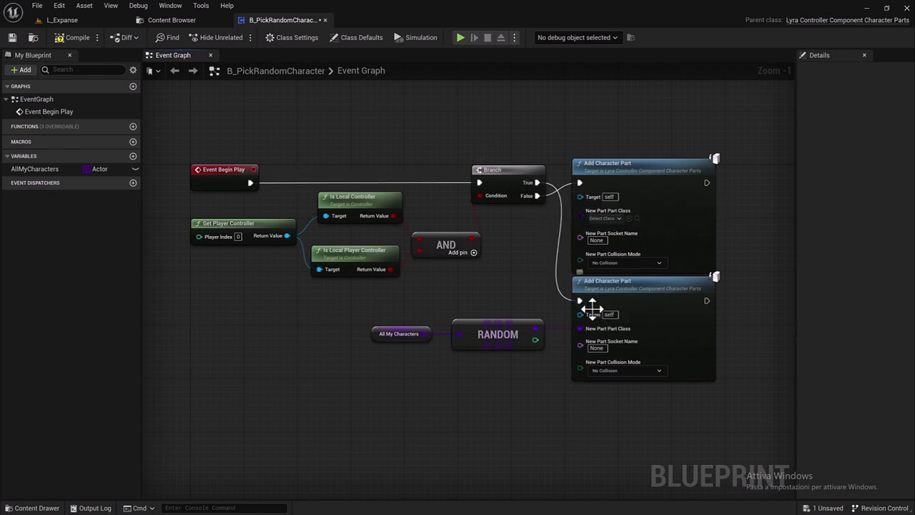
# Rearrange RANDOM and the two Add Character Part nodes neatly around the Branch.
pyautogui.moveTo(696, 420); pyautogui.dragTo(391, 347)
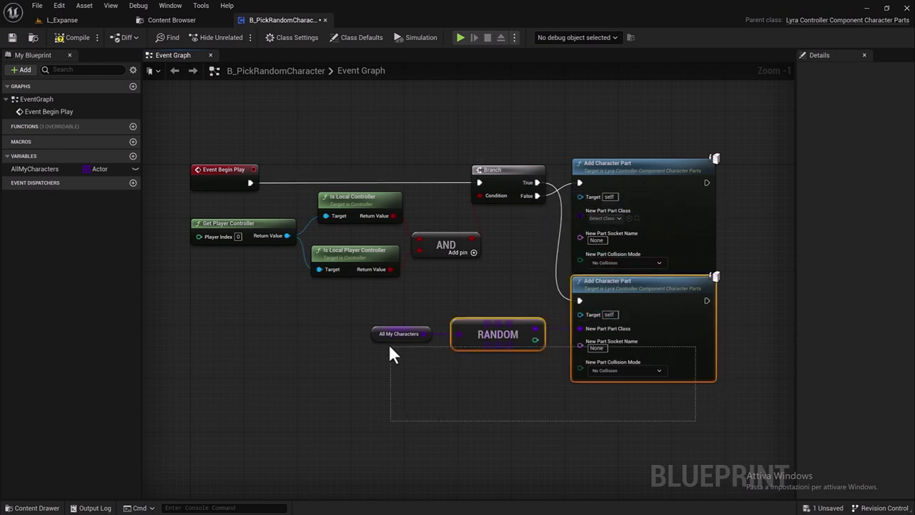
pyautogui.moveTo(620, 305); pyautogui.dragTo(654, 82)
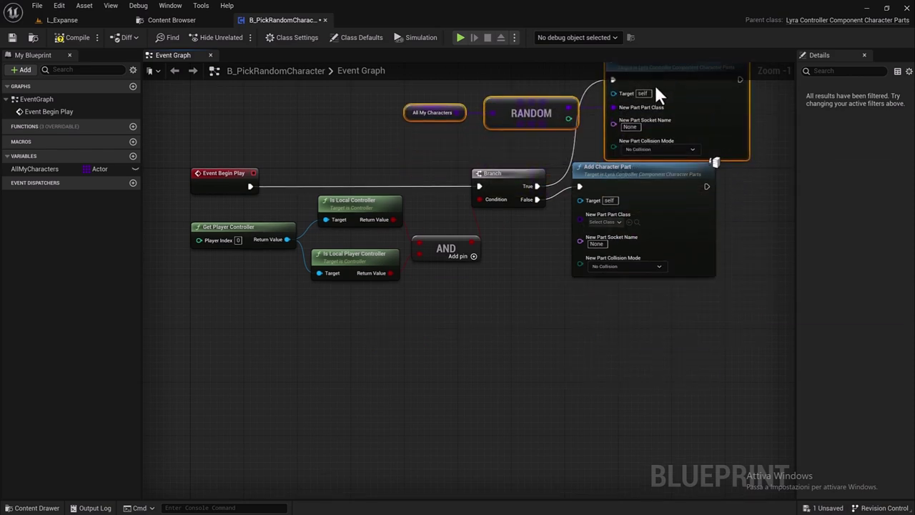
pyautogui.moveTo(629, 176); pyautogui.dragTo(640, 316)
pyautogui.moveTo(634, 236); pyautogui.dragTo(575, 346, button='right')
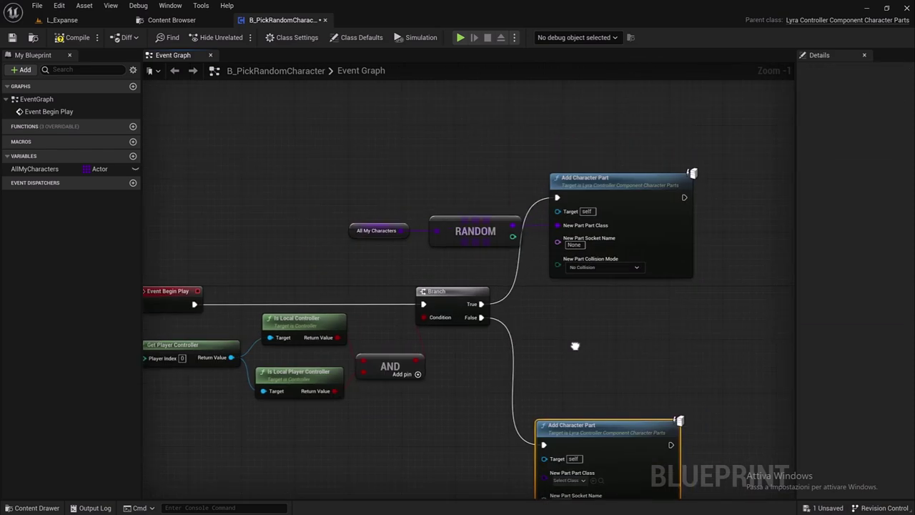
pyautogui.moveTo(306, 204)
pyautogui.mouseDown()
pyautogui.moveTo(605, 251)
pyautogui.moveTo(728, 306)
pyautogui.mouseUp()
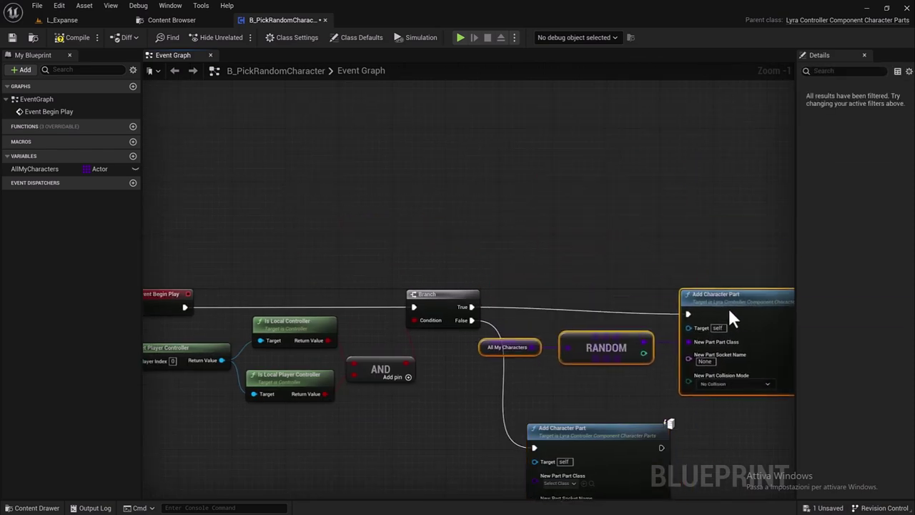
pyautogui.moveTo(546, 450); pyautogui.dragTo(413, 362, button='right')
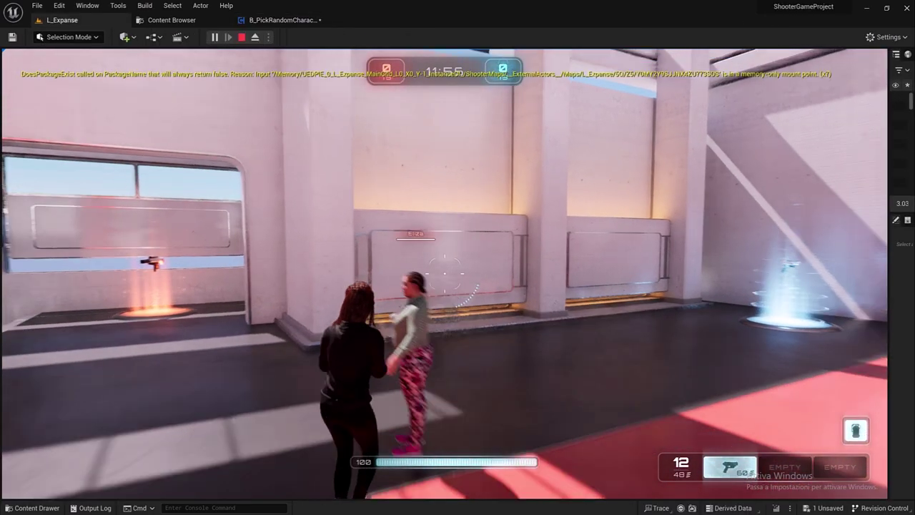
# Walk the character through the level with W and A to check the MetaHuman mesh in play.
pyautogui.press('w')
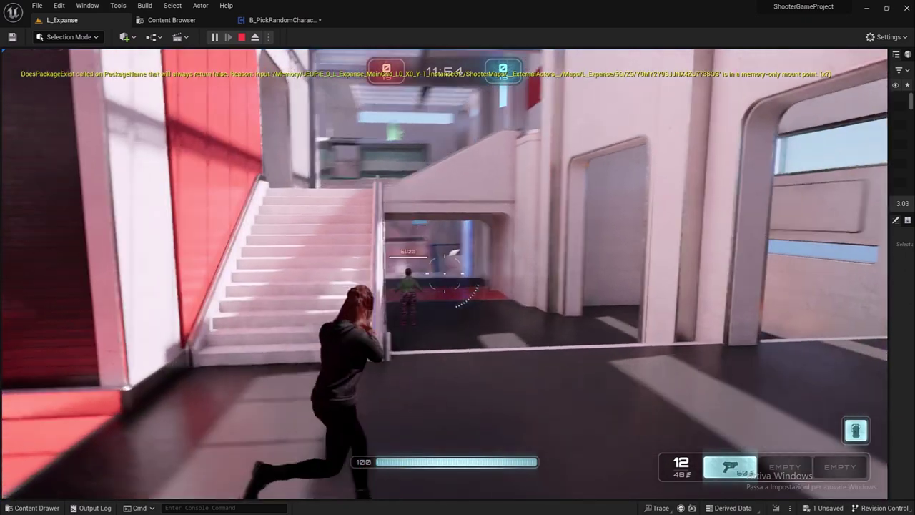
pyautogui.press('w')
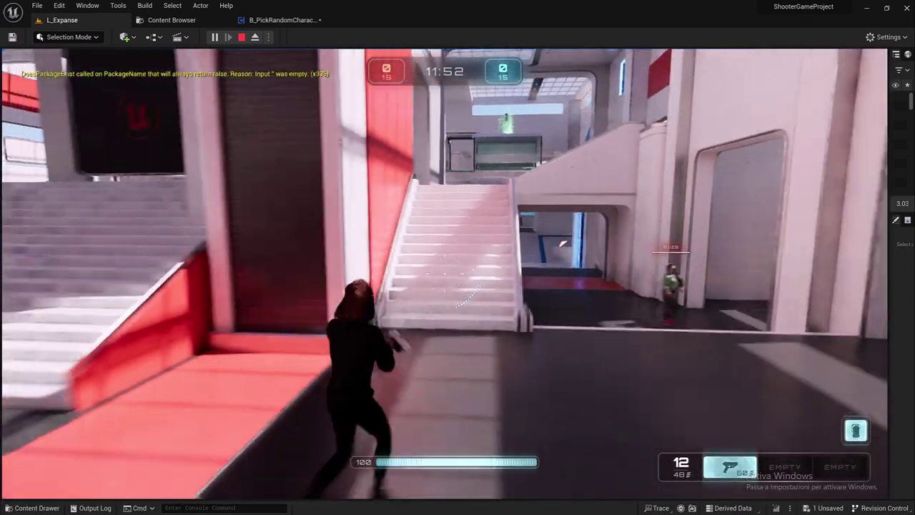
pyautogui.press('w')
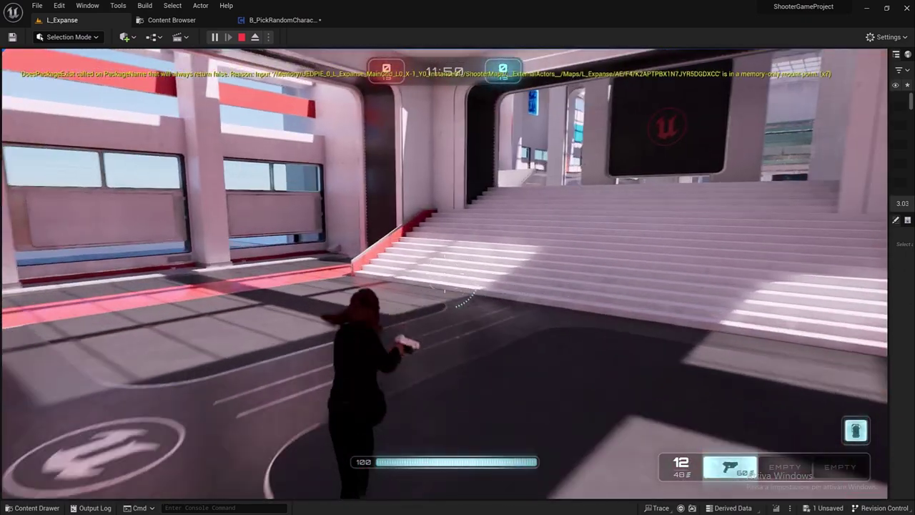
pyautogui.press('w')
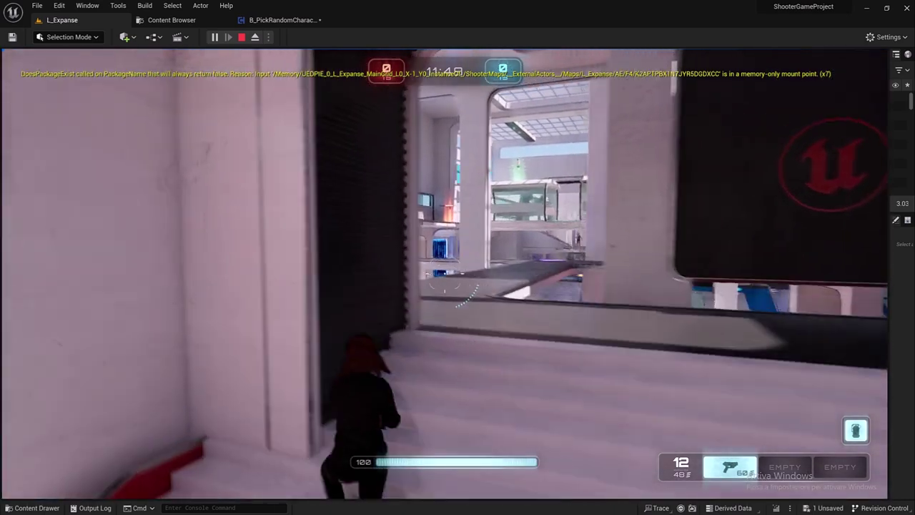
pyautogui.press('w')
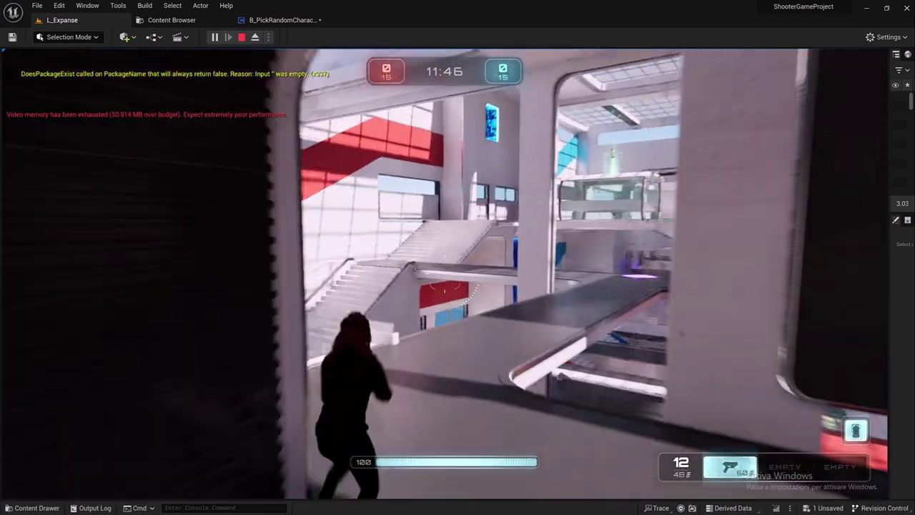
pyautogui.press('w')
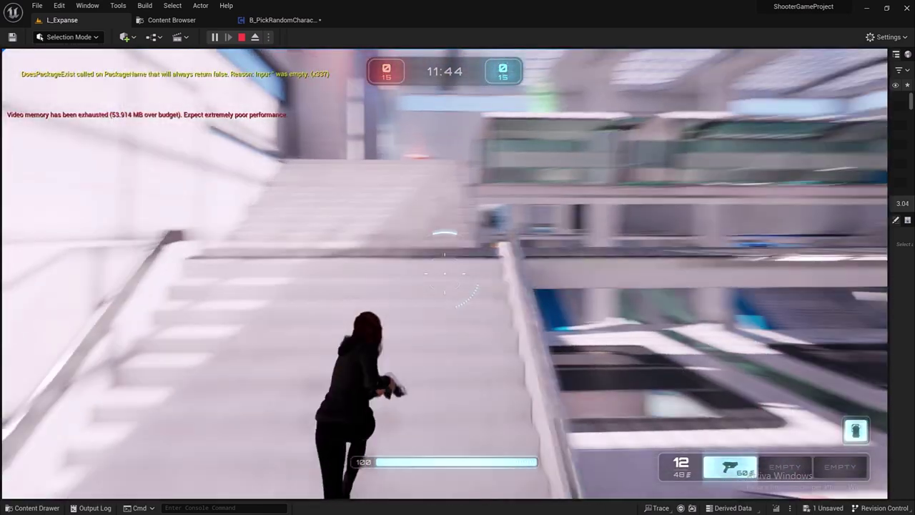
pyautogui.press('w')
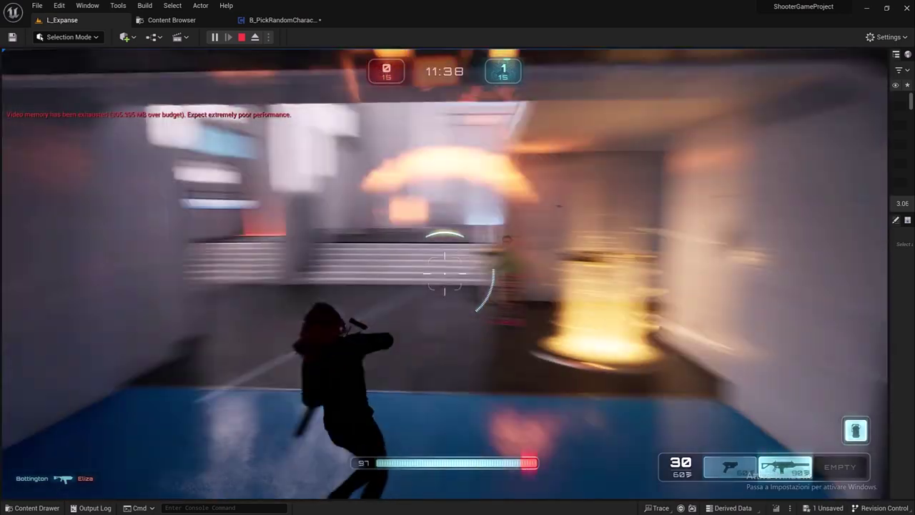
pyautogui.press('w')
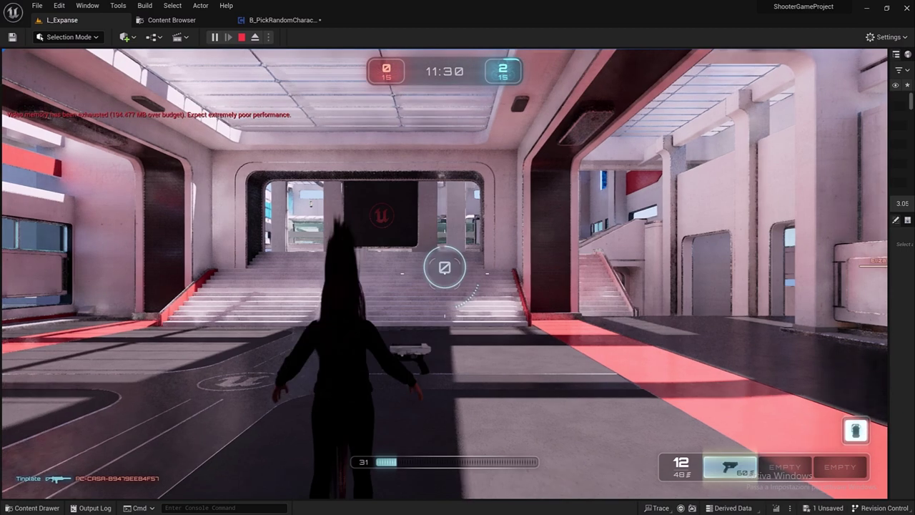
pyautogui.press('w')
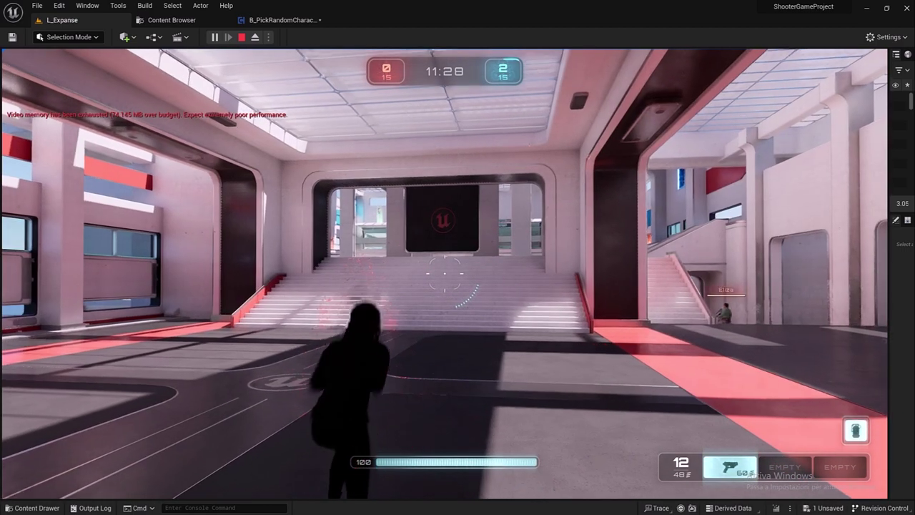
pyautogui.press('a')
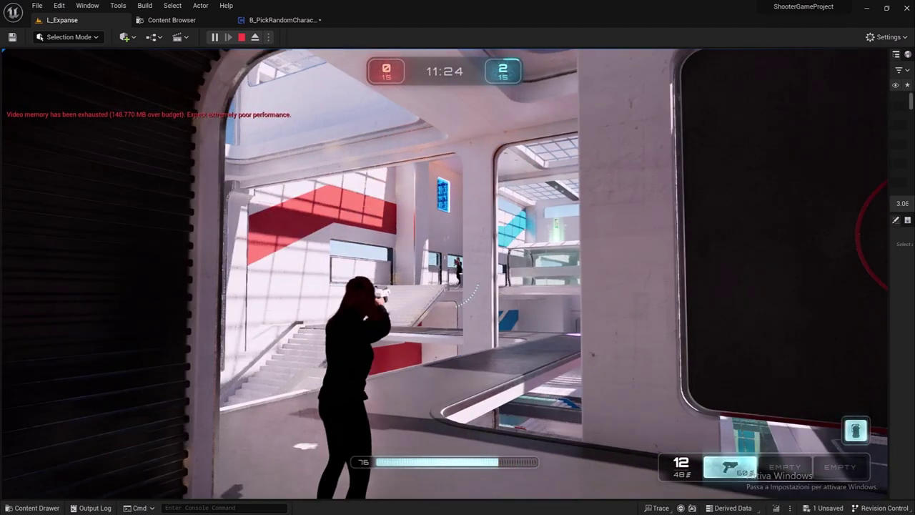
pyautogui.press('w')
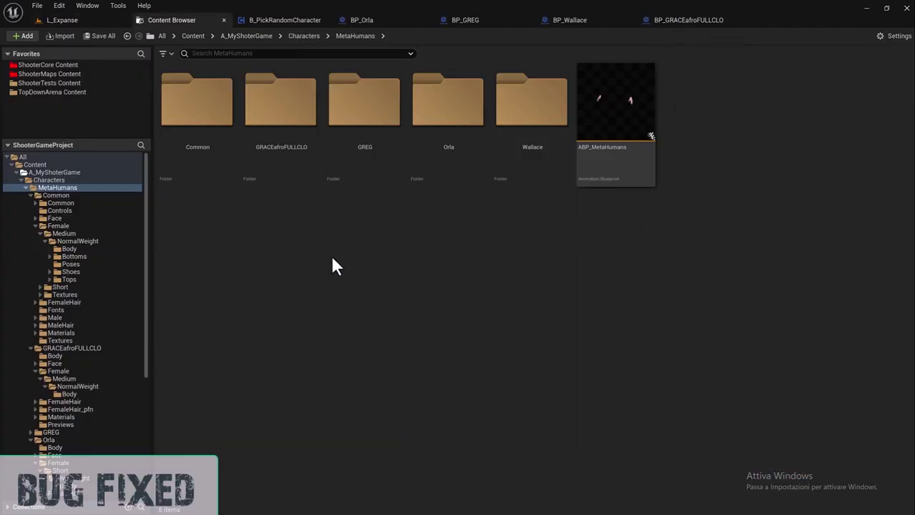
# Close the BP_GREG, BP_Wallace and BP_GRACEafroFULLCLO tabs and return to B_PickRandomCharacter.
pyautogui.click(528, 20)
pyautogui.click(528, 20)
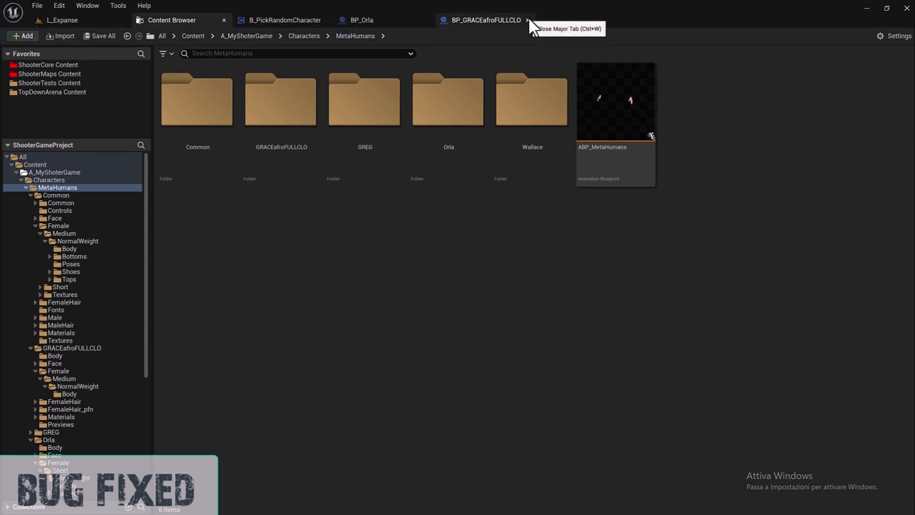
pyautogui.click(528, 20)
pyautogui.click(294, 19)
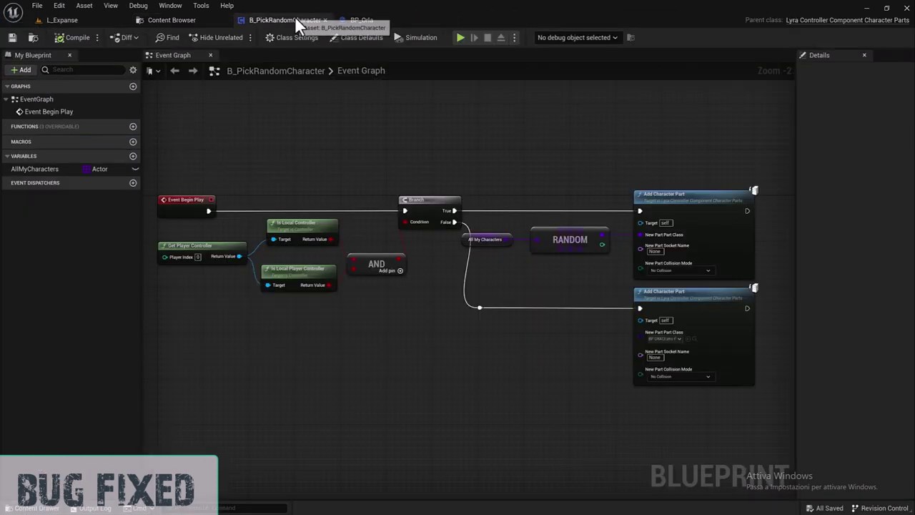
# Pan around the Event Graph to review the Branch and both Add Character Part nodes.
pyautogui.moveTo(605, 362); pyautogui.dragTo(482, 291, button='right')
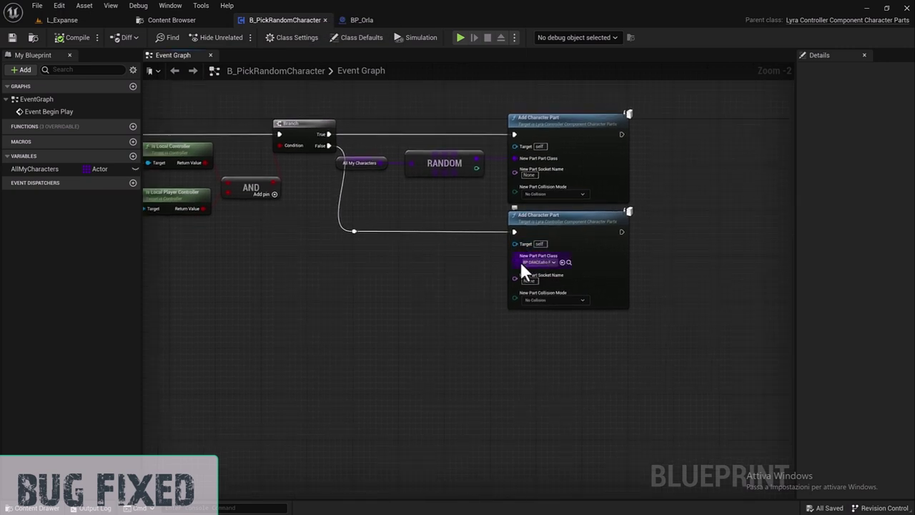
pyautogui.moveTo(299, 184); pyautogui.dragTo(337, 155, button='right')
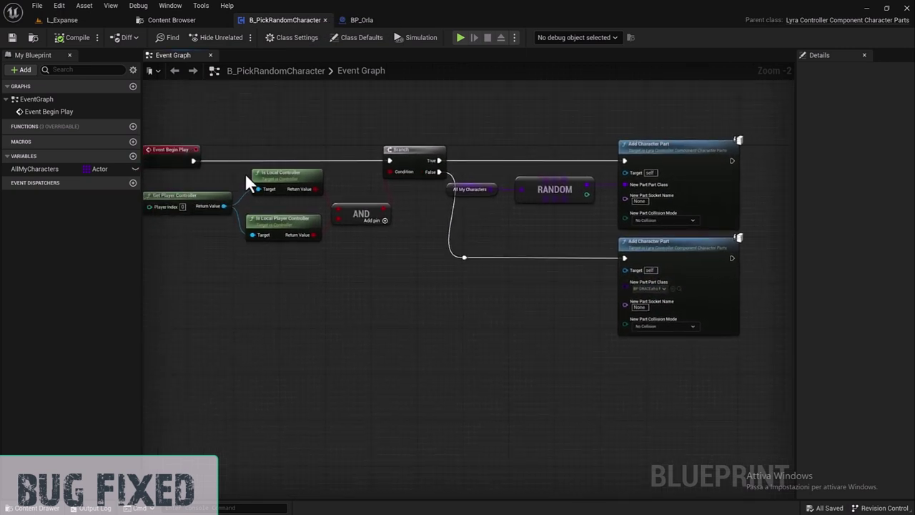
pyautogui.moveTo(246, 175); pyautogui.dragTo(285, 201, button='right')
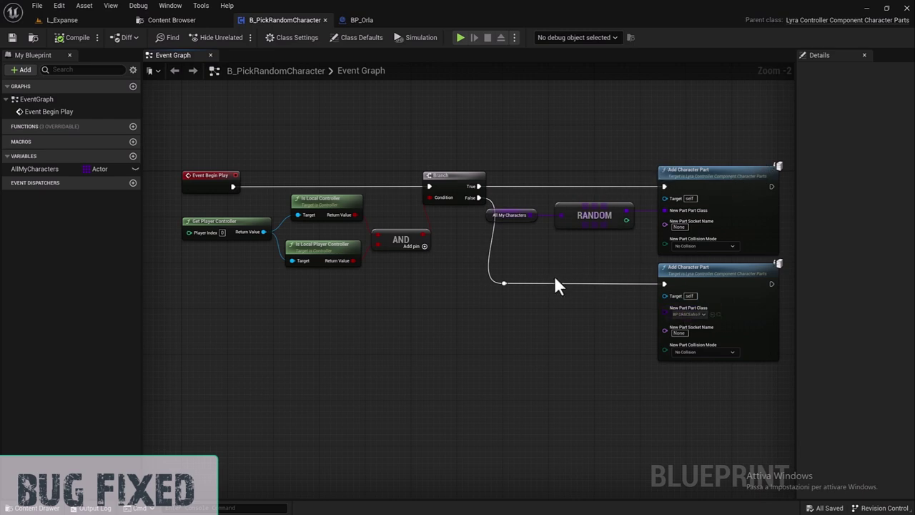
pyautogui.moveTo(537, 317); pyautogui.dragTo(519, 321, button='right')
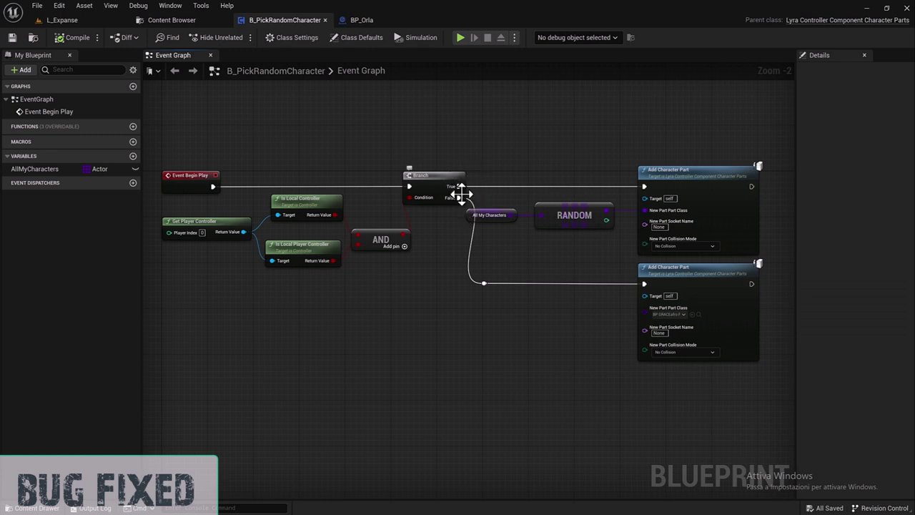
pyautogui.moveTo(486, 245); pyautogui.dragTo(476, 243, button='right')
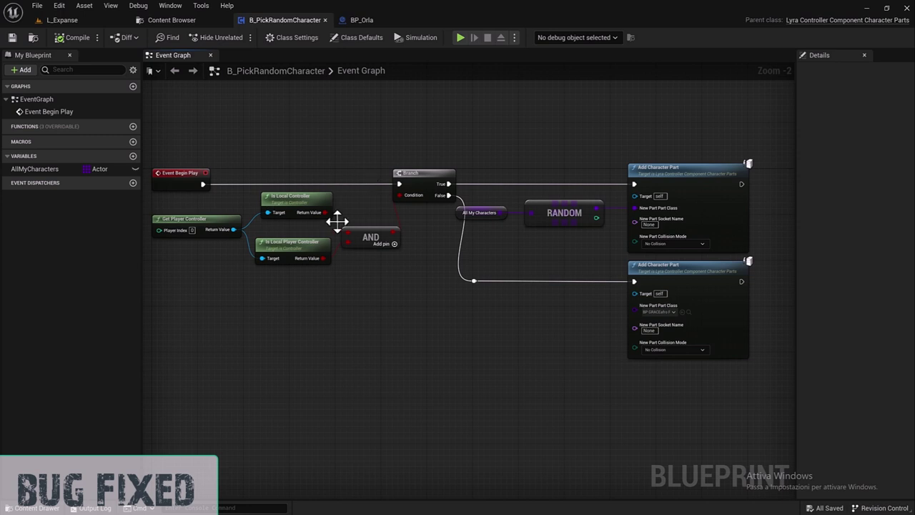
pyautogui.moveTo(459, 153); pyautogui.dragTo(312, 156, button='right')
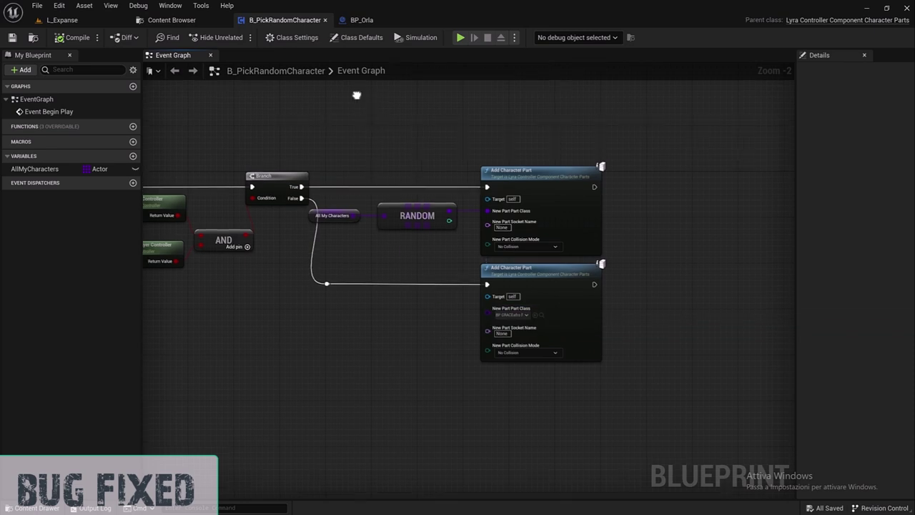
pyautogui.moveTo(357, 92); pyautogui.dragTo(465, 141, button='right')
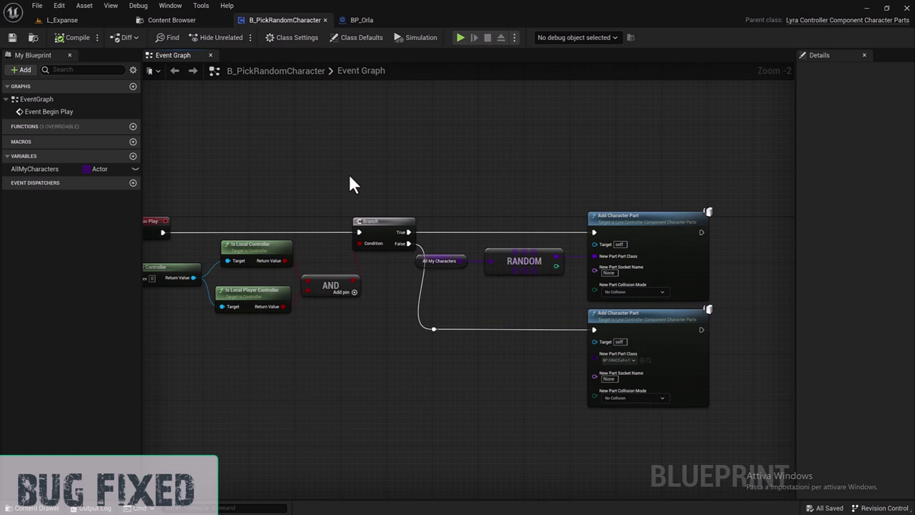
# Bring up the BP_Orla blueprint and zoom and orbit its viewport to inspect the MetaHuman.
pyautogui.click(363, 20)
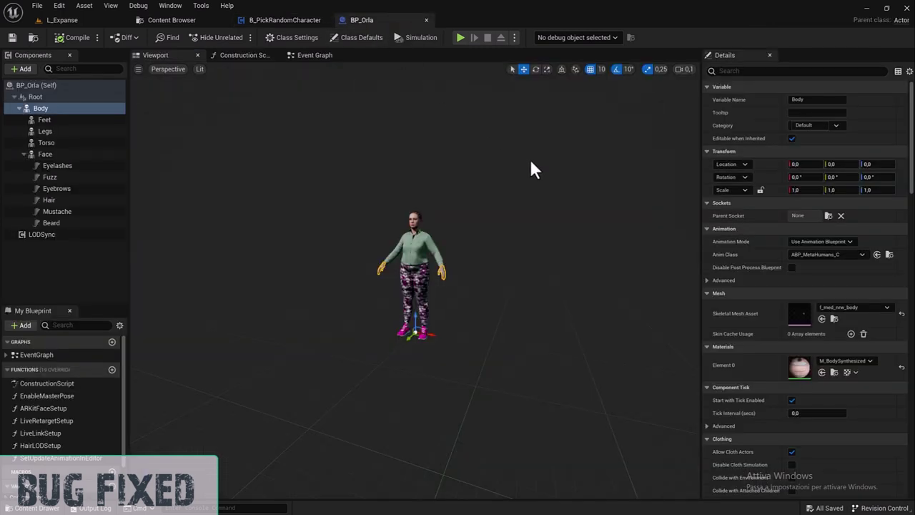
pyautogui.scroll(2, 413, 236)
pyautogui.scroll(3, 429, 200)
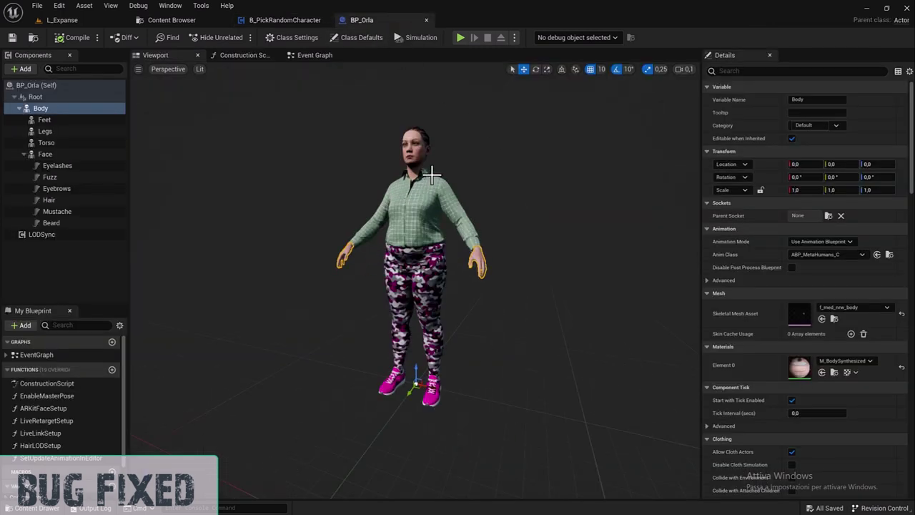
pyautogui.moveTo(443, 122)
pyautogui.mouseDown(button='right')
pyautogui.moveTo(465, 100)
pyautogui.moveTo(415, 95)
pyautogui.mouseUp(button='right')
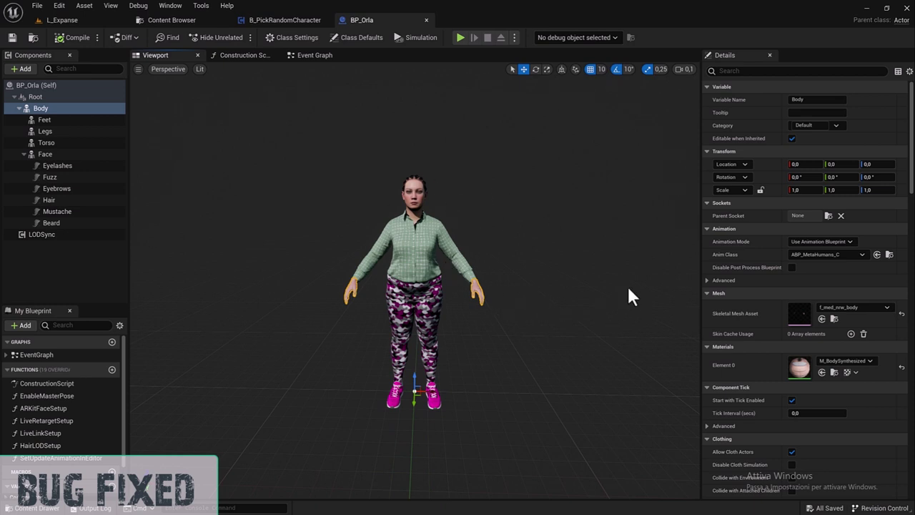
# Assign the GRACEafroFULLCLO f_med_nrw_body skeletal mesh to BP_Orla's Body component.
pyautogui.click(824, 309)
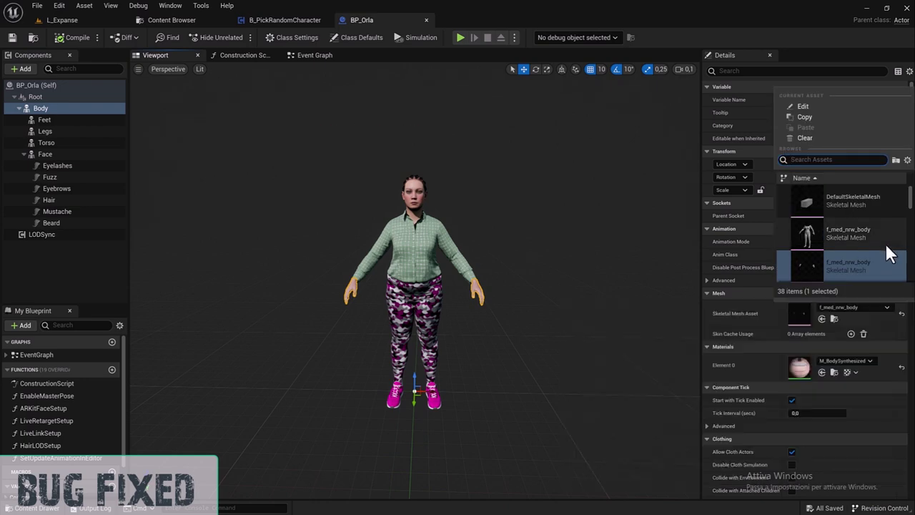
pyautogui.scroll(-1, 890, 252)
pyautogui.scroll(-1, 889, 253)
pyautogui.scroll(-1, 889, 256)
pyautogui.scroll(2, 889, 256)
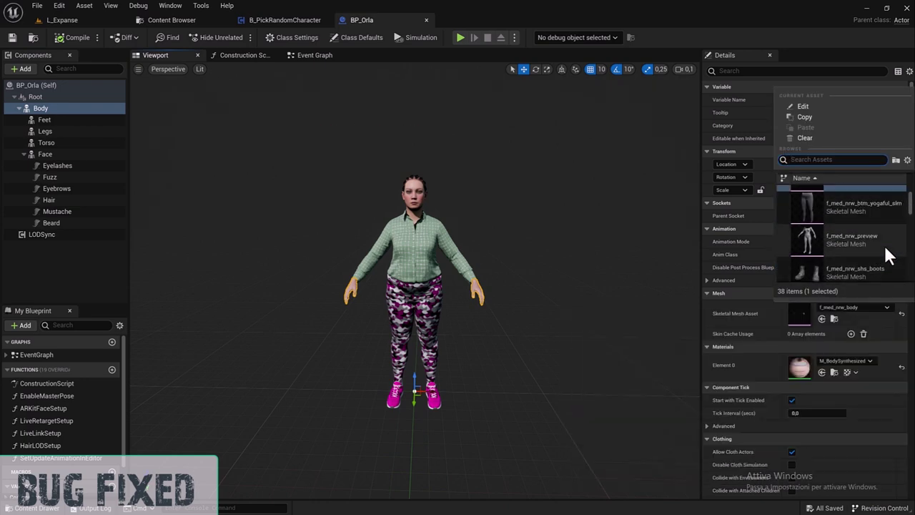
pyautogui.scroll(1, 889, 256)
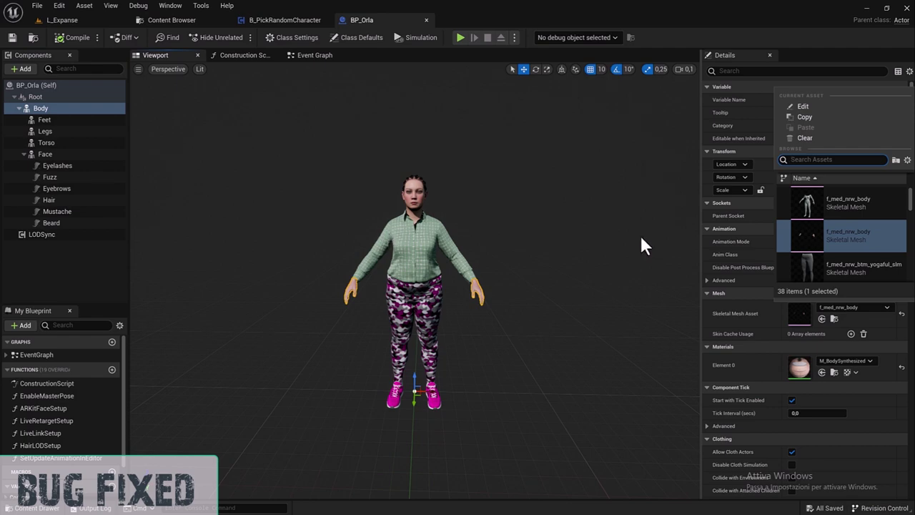
pyautogui.scroll(-2, 833, 236)
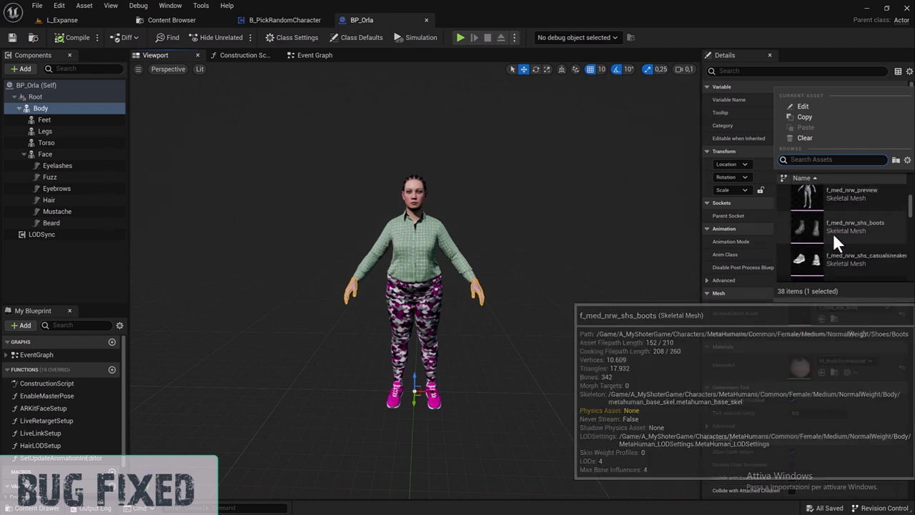
pyautogui.scroll(2, 833, 234)
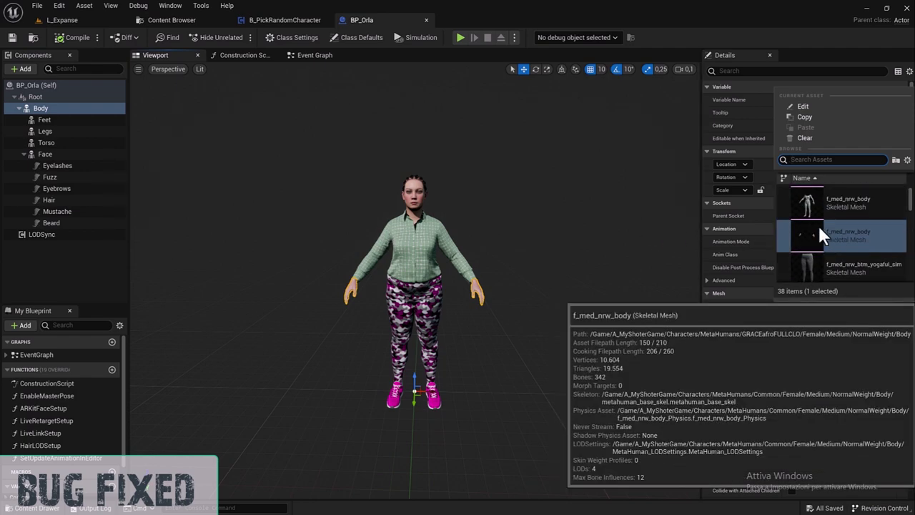
pyautogui.click(79, 39)
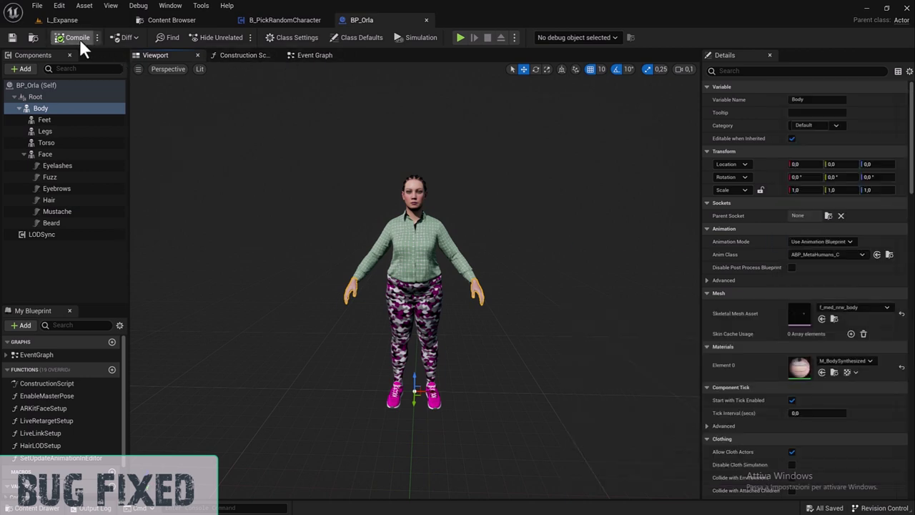
# Launch a standalone play test and run the MetaHuman up and down the stairs.
pyautogui.click(460, 39)
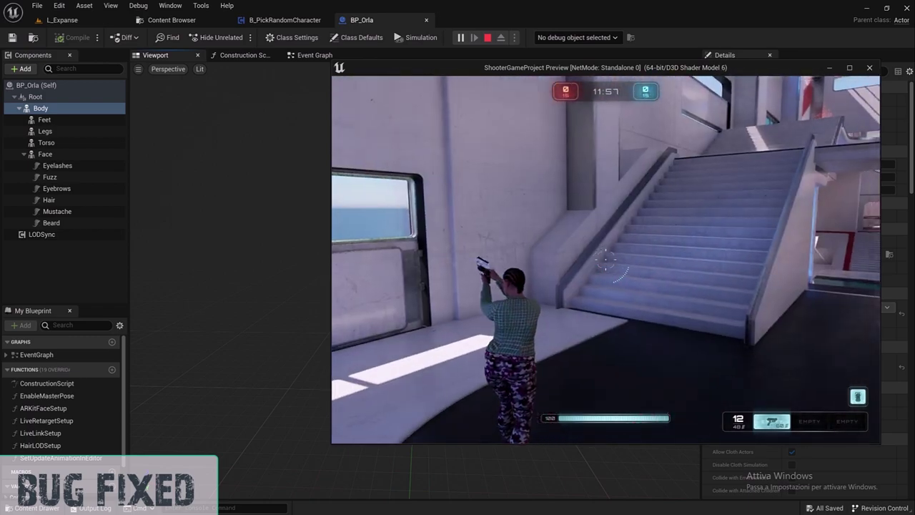
pyautogui.press('w')
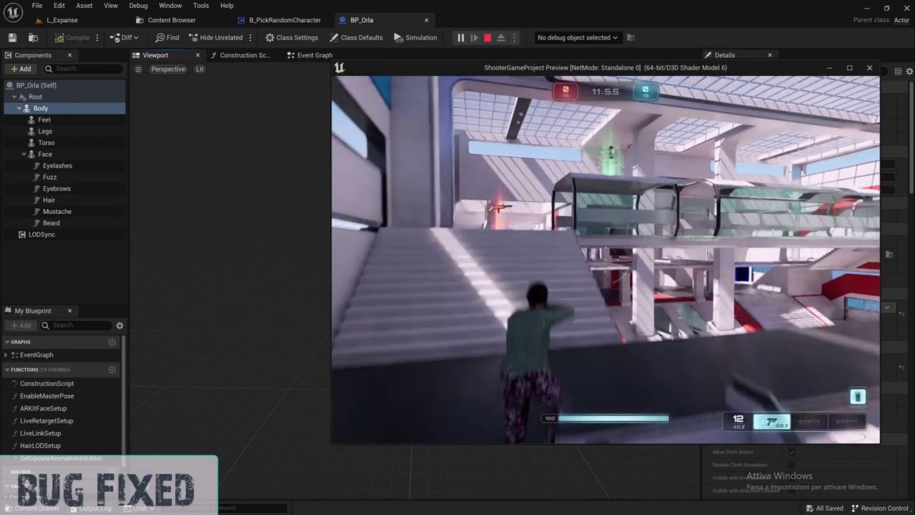
pyautogui.press('w')
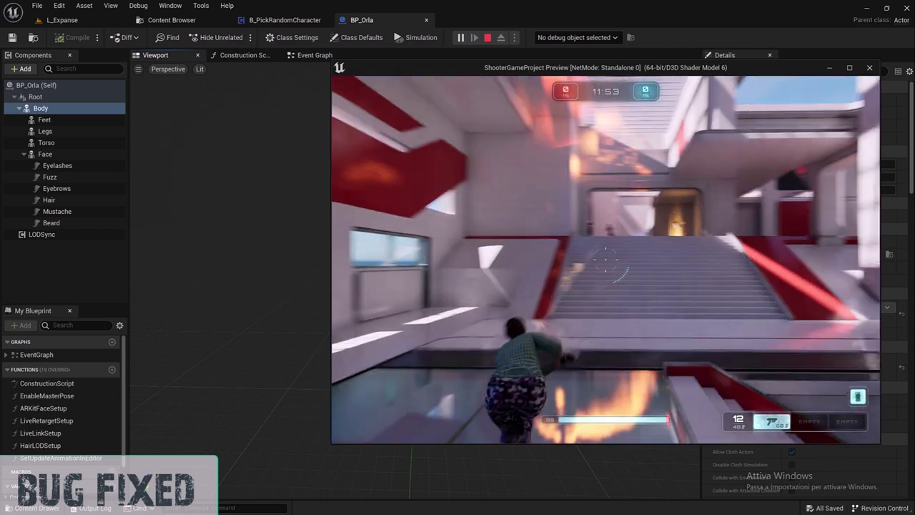
pyautogui.press('w')
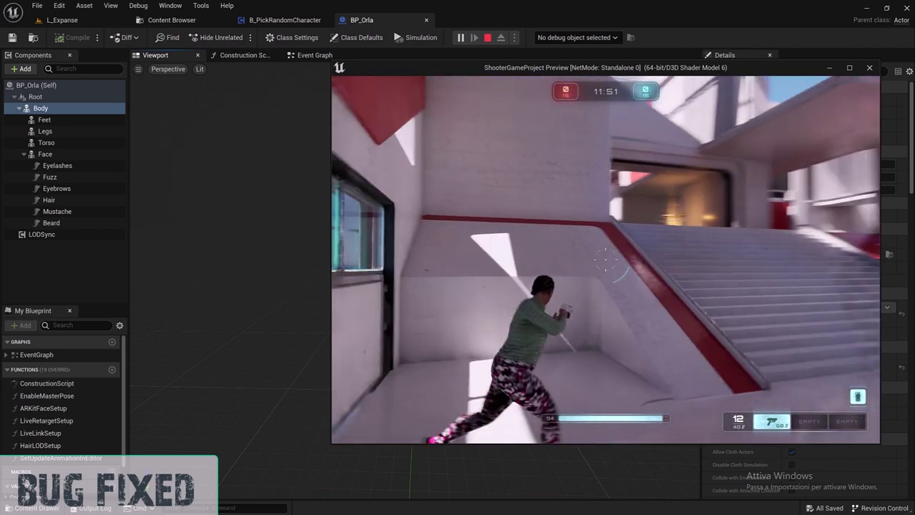
pyautogui.press('w')
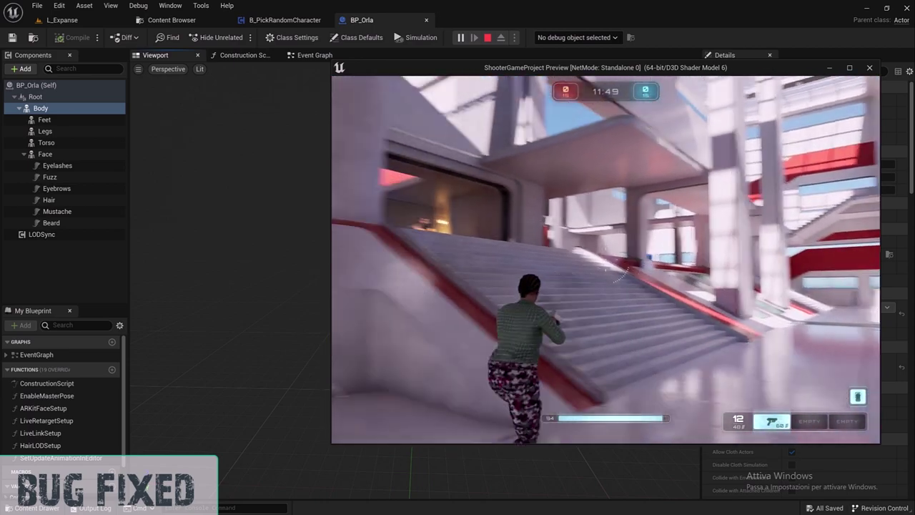
pyautogui.press('w')
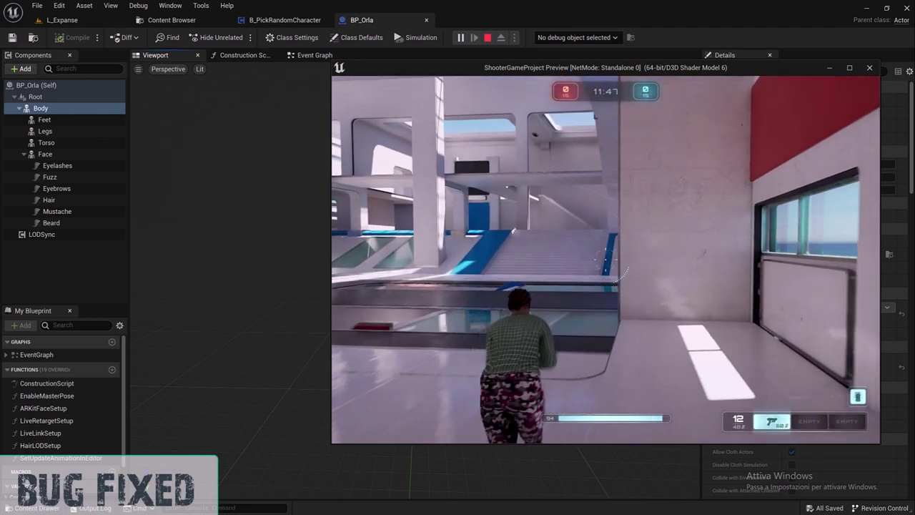
pyautogui.press('w')
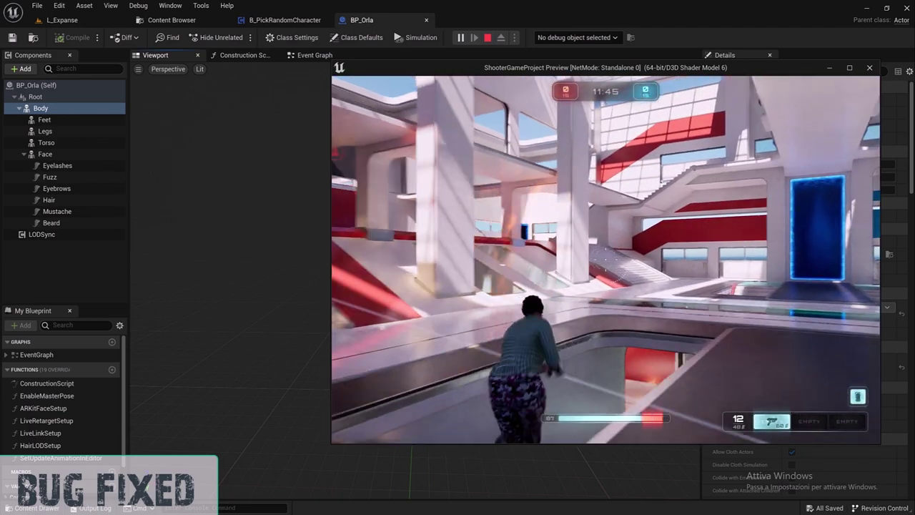
pyautogui.press('w')
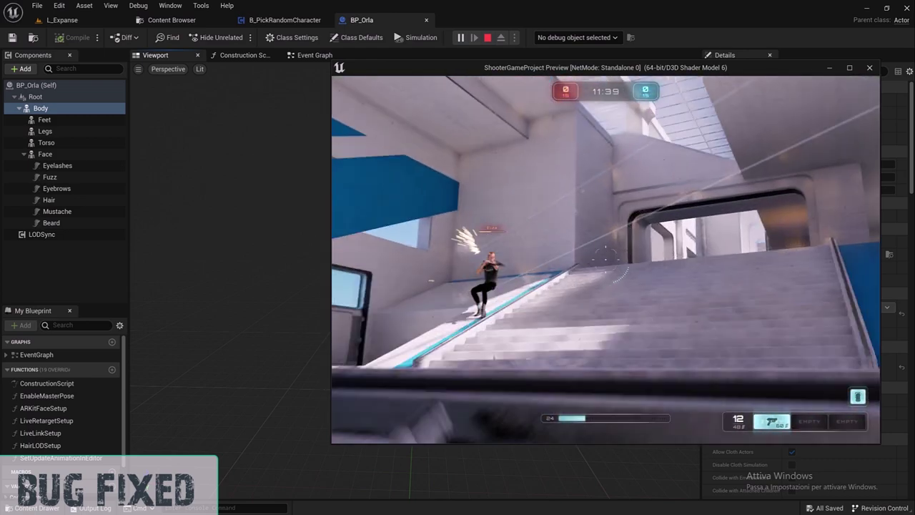
# Keep running the character along the walkway, through the room and onto the blue strip.
pyautogui.press('w')
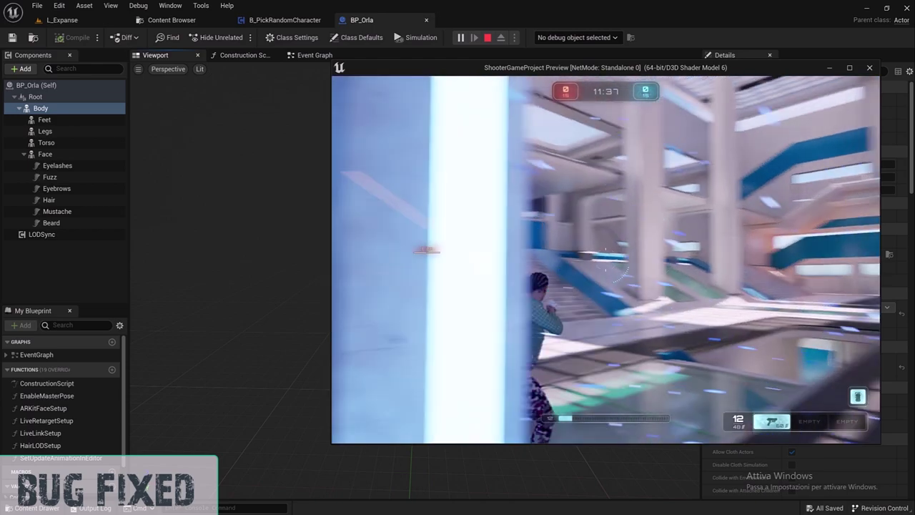
pyautogui.press('w')
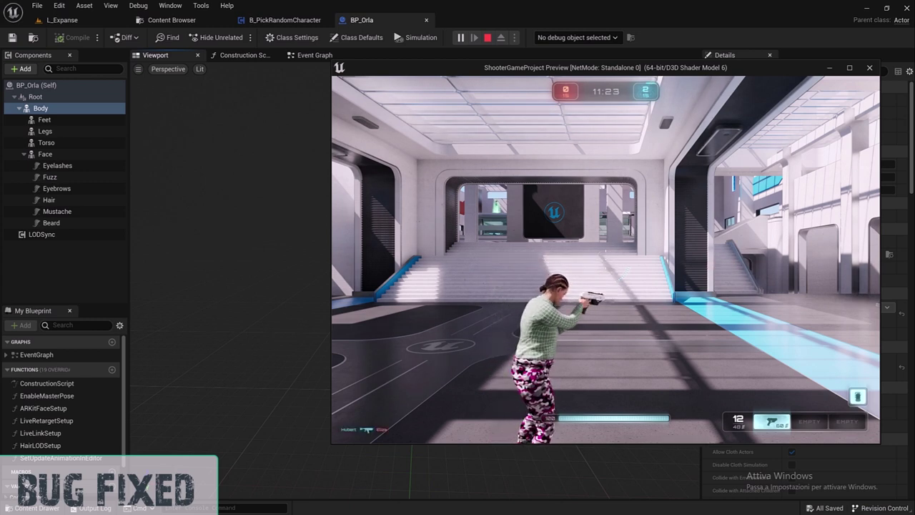
pyautogui.press('w')
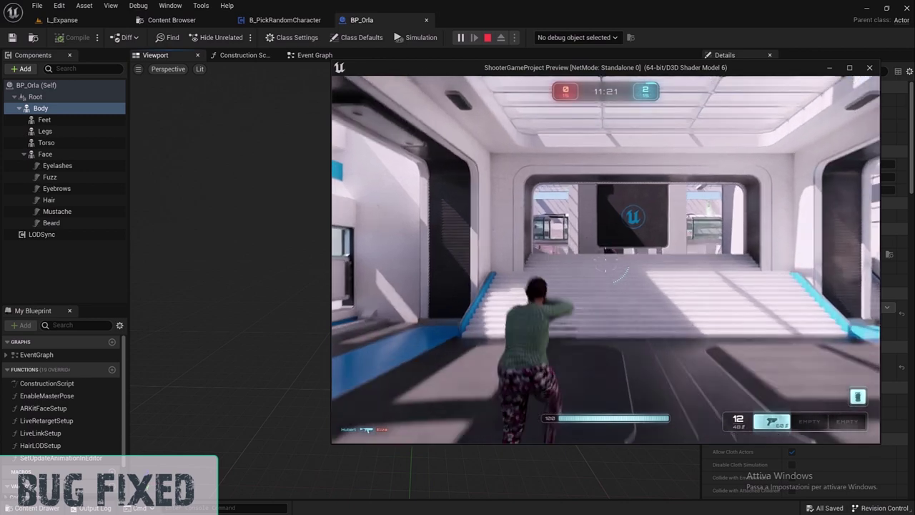
pyautogui.press('w')
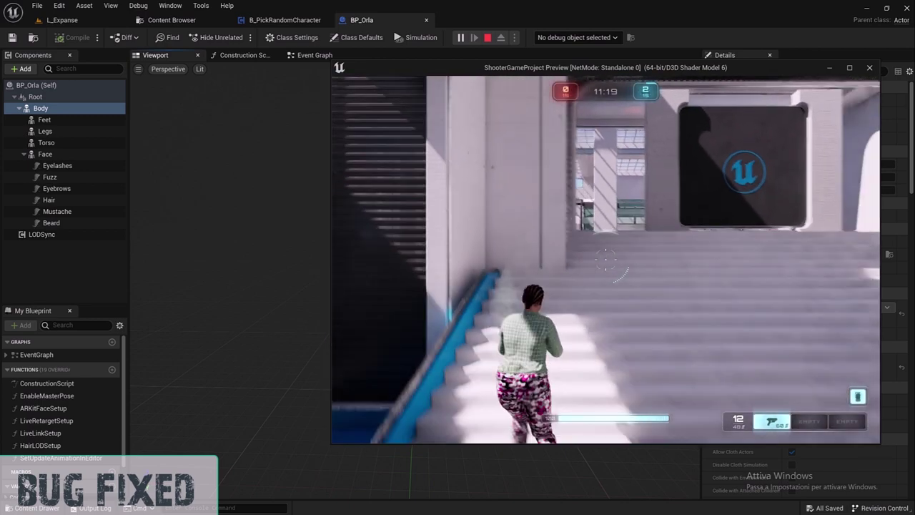
pyautogui.press('w')
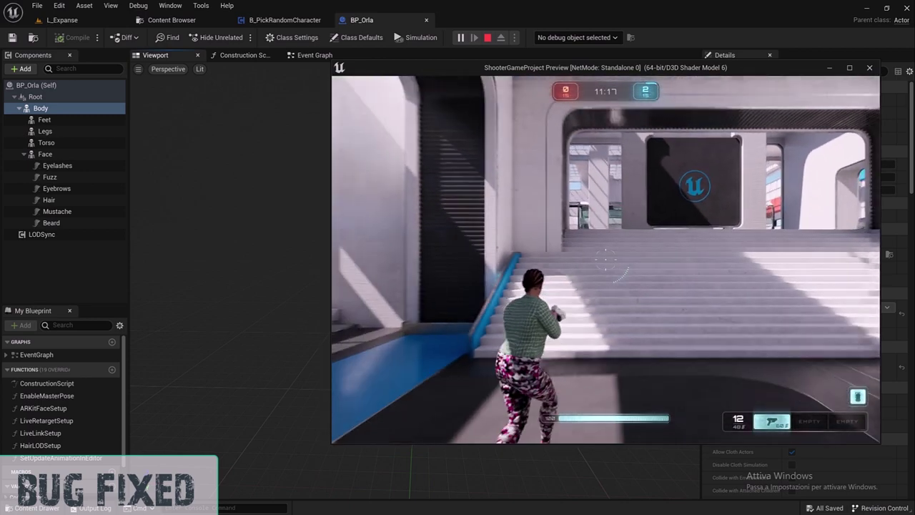
pyautogui.press('w')
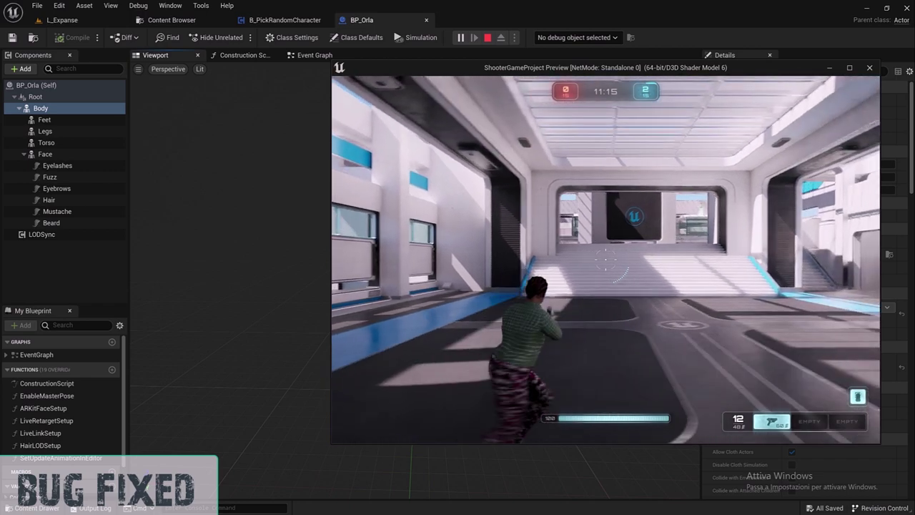
pyautogui.press('w')
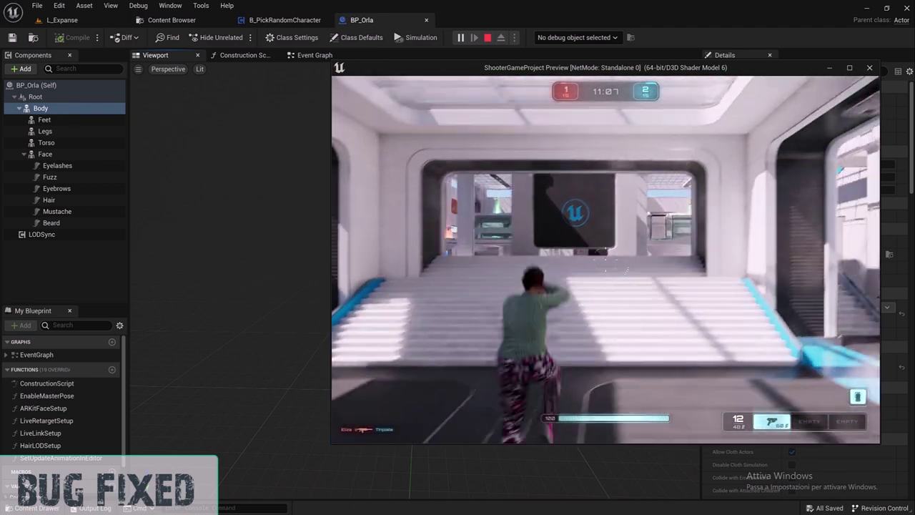
pyautogui.press('w')
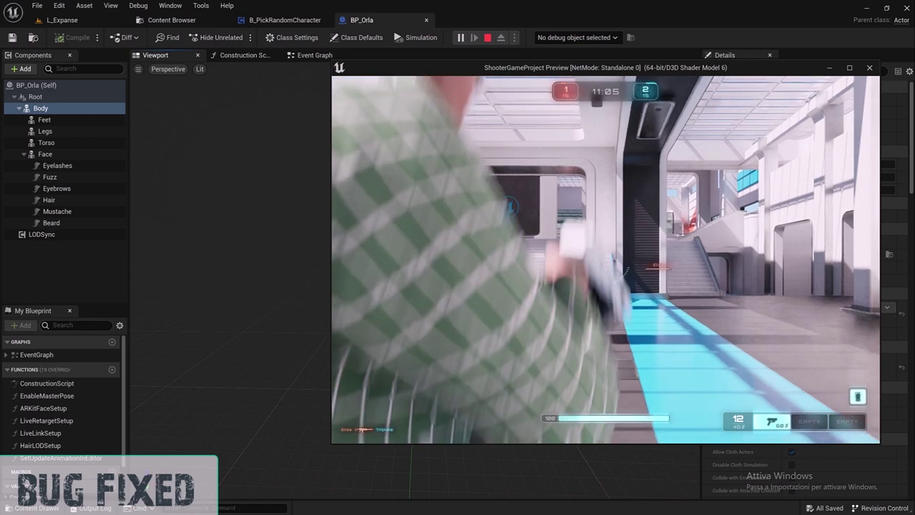
pyautogui.press('w')
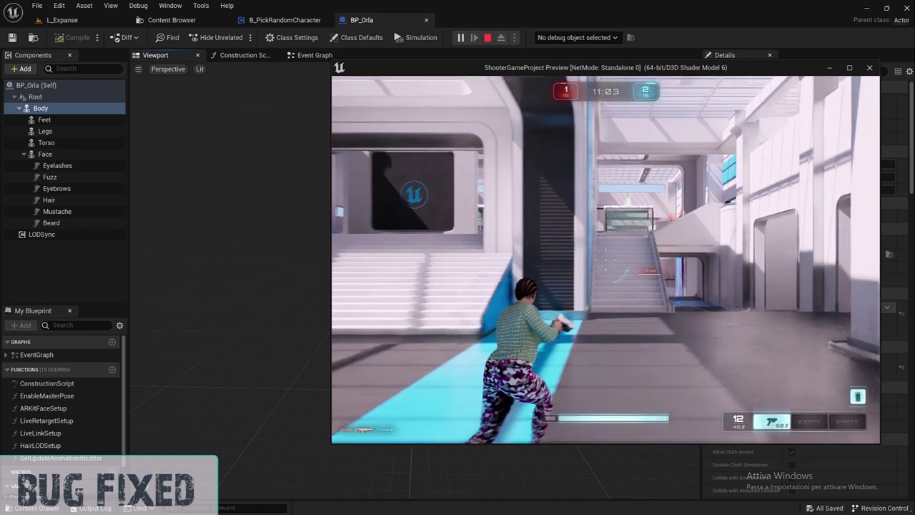